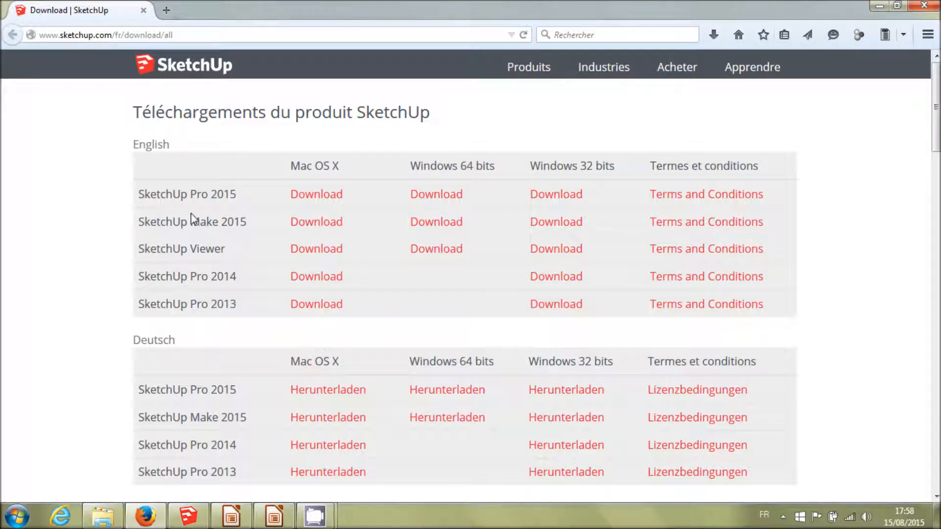
# - Find the French downloads on the page and check in the computer's system properties whether Windows is 32-bit or 64-bit
pyautogui.scroll(-7, 193, 213)
pyautogui.scroll(-3, 194, 213)
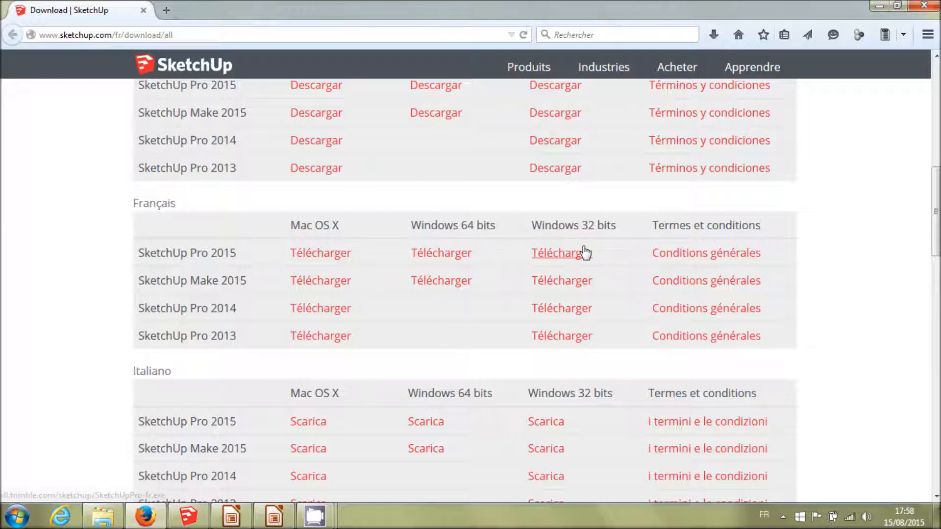
pyautogui.click(17, 515)
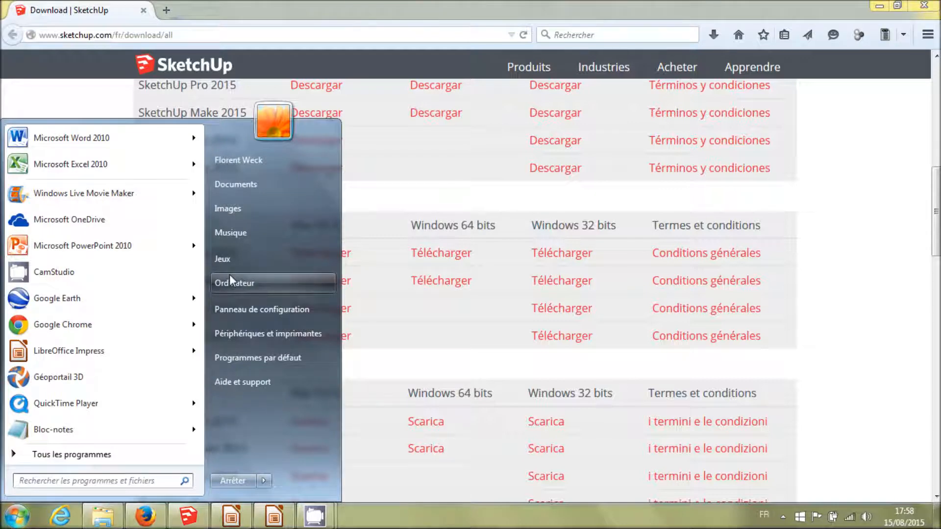
pyautogui.rightClick(257, 285)
pyautogui.click(294, 400)
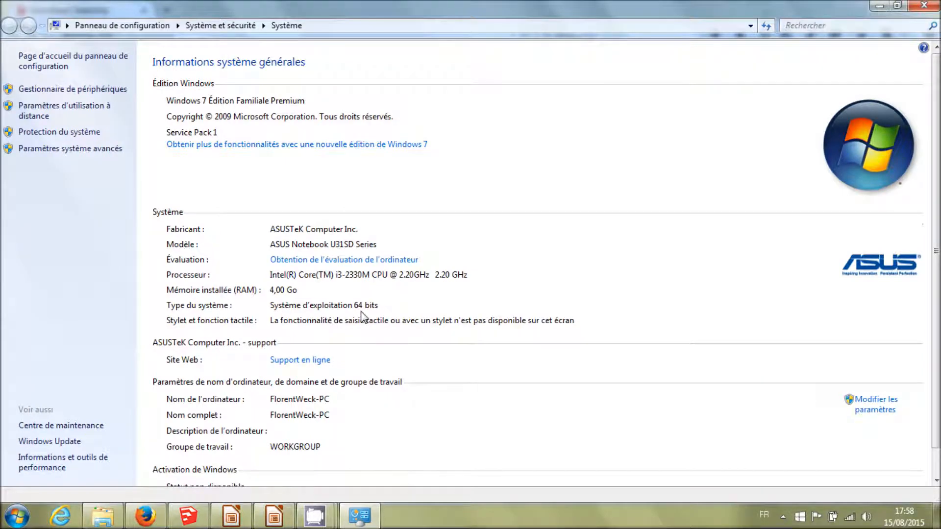
pyautogui.click(925, 6)
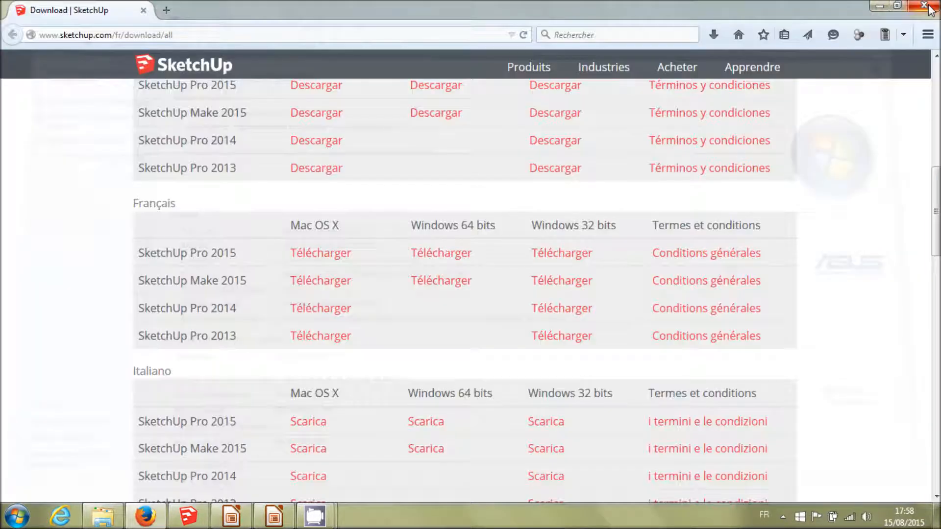
# - Request the French Windows 64-bit download of SketchUp Make 2015, cancel saving the file, and view the browser's download list
pyautogui.click(443, 281)
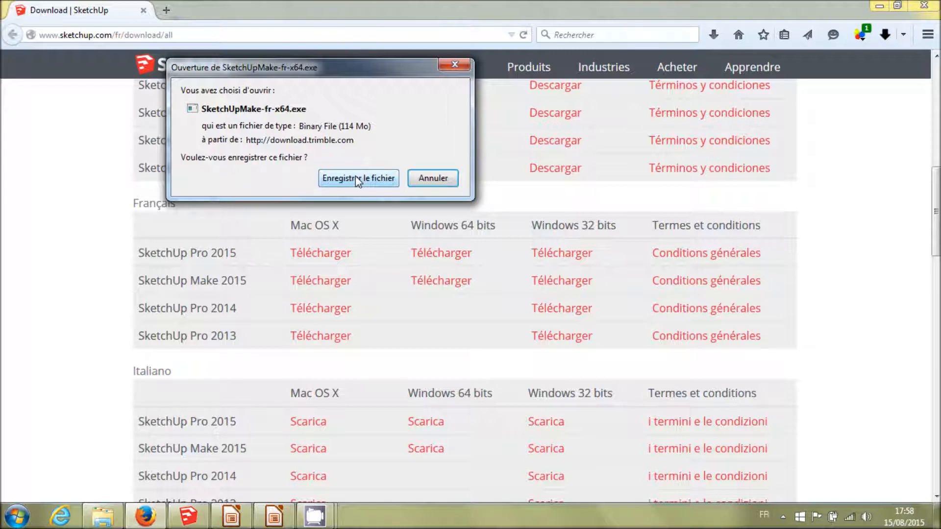
pyautogui.click(459, 71)
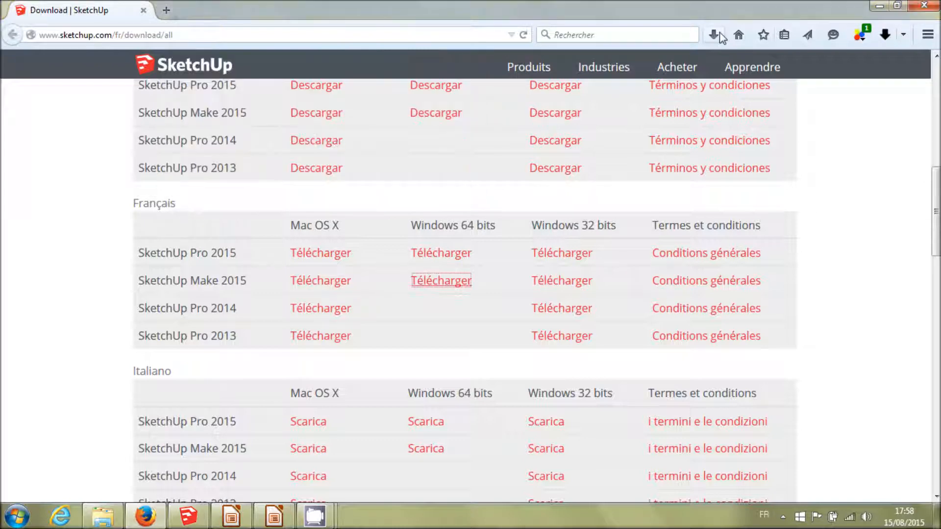
pyautogui.click(720, 33)
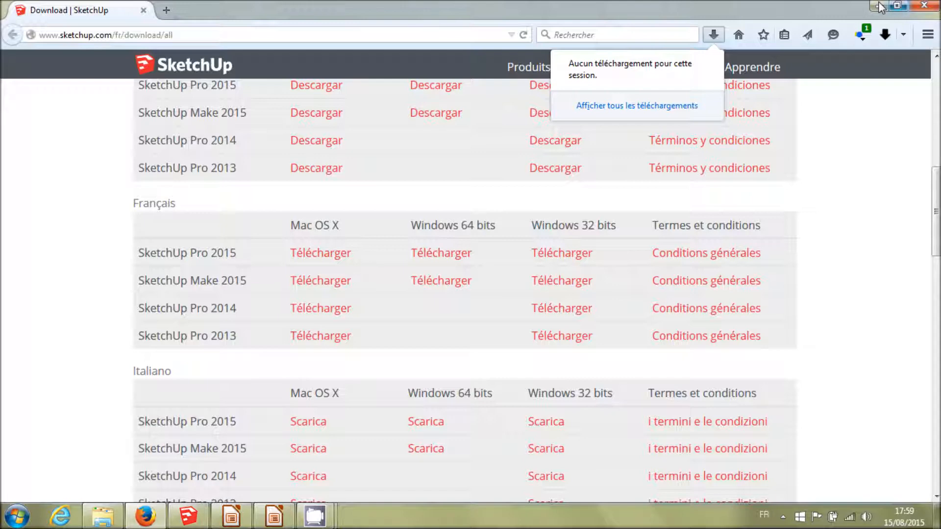
# - Switch to SketchUp, browse the available templates, and start a new model with the Architecture - Millimètres template
pyautogui.click(192, 512)
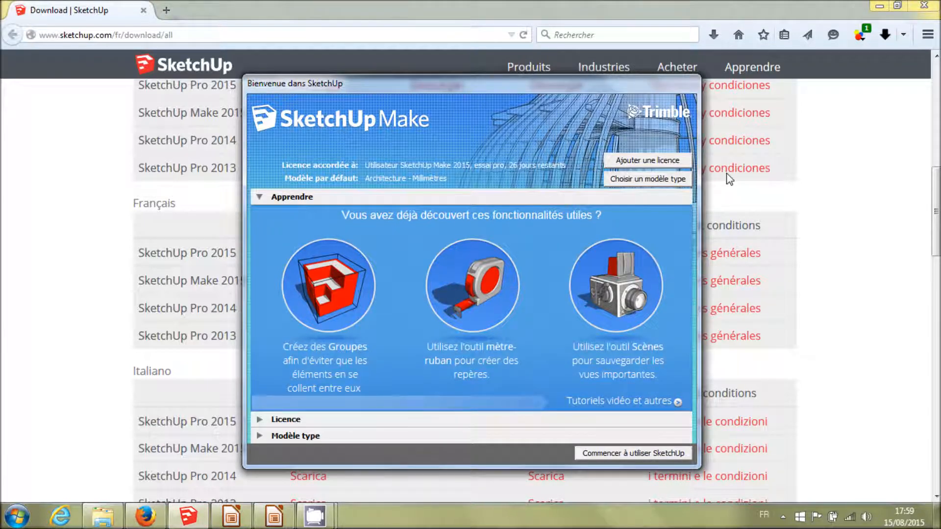
pyautogui.click(683, 179)
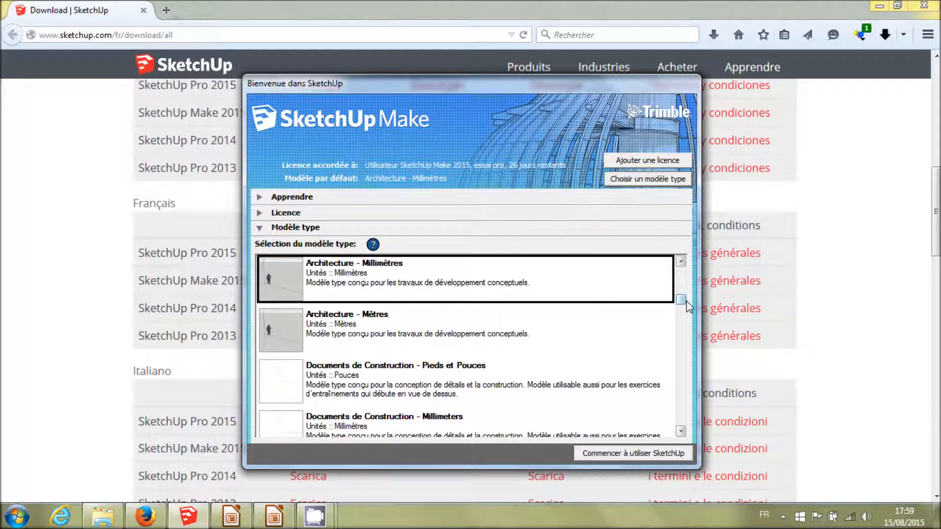
pyautogui.moveTo(682, 302); pyautogui.dragTo(619, 402)
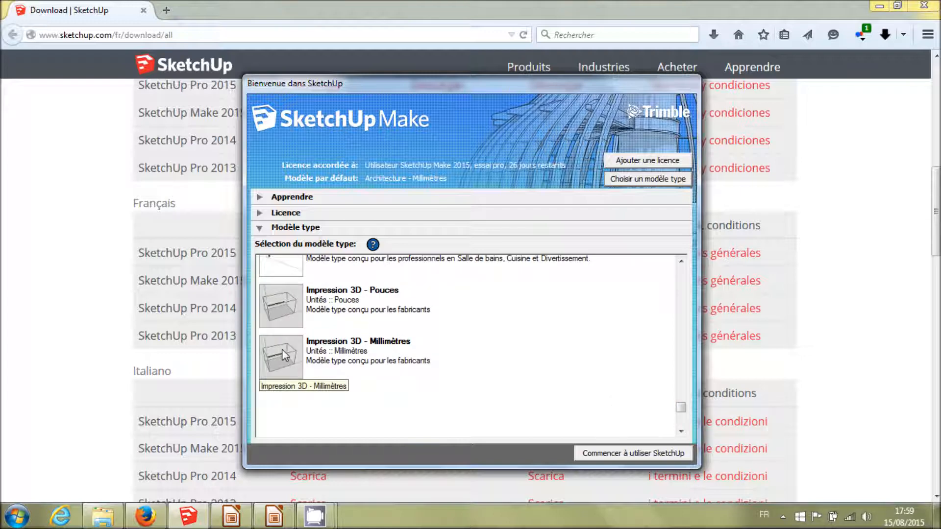
pyautogui.moveTo(681, 414); pyautogui.dragTo(701, 313)
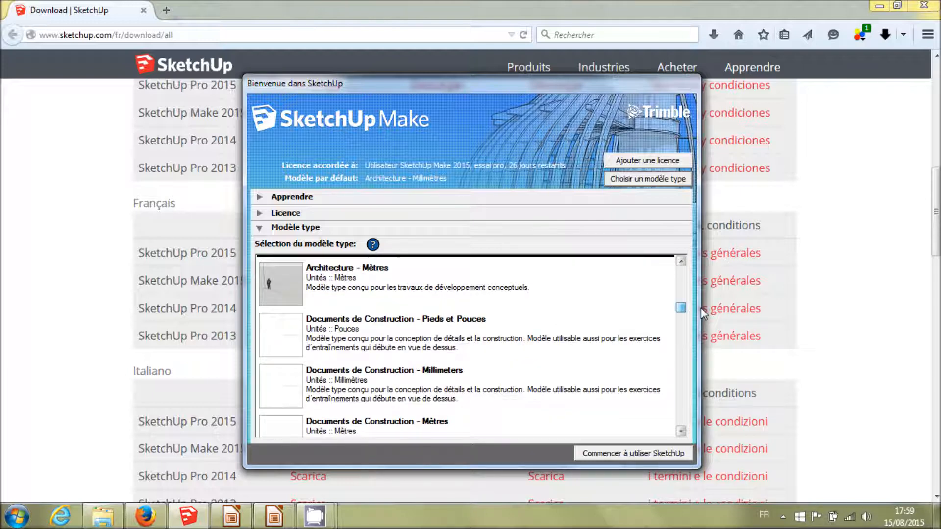
pyautogui.scroll(2, 443, 300)
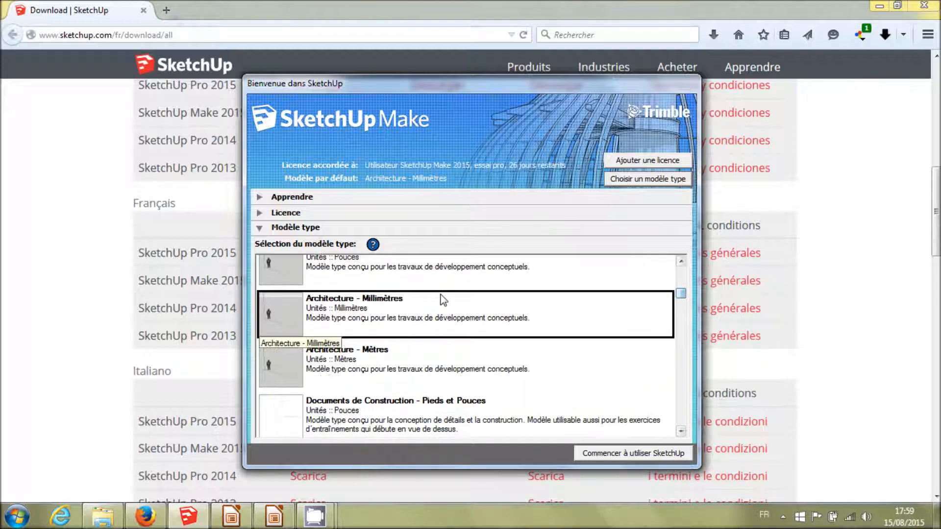
pyautogui.click(643, 453)
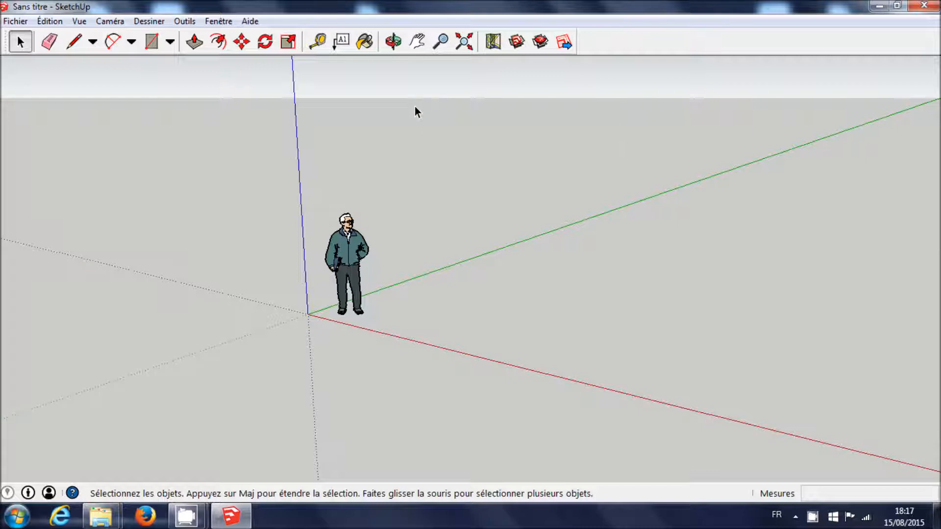
# - Show the Grand jeu d'outils, Ombres and Vues toolbars, and reposition the Ombres toolbar slightly
pyautogui.click(78, 21)
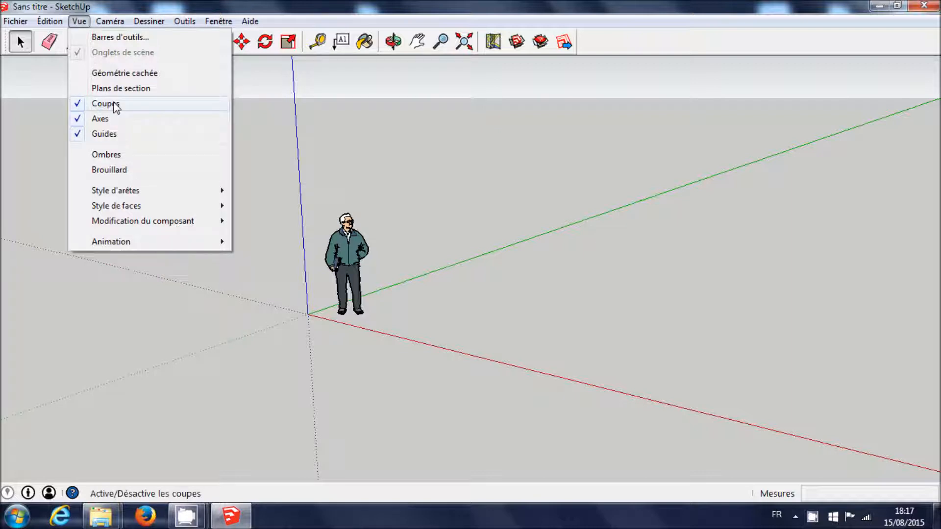
pyautogui.click(116, 39)
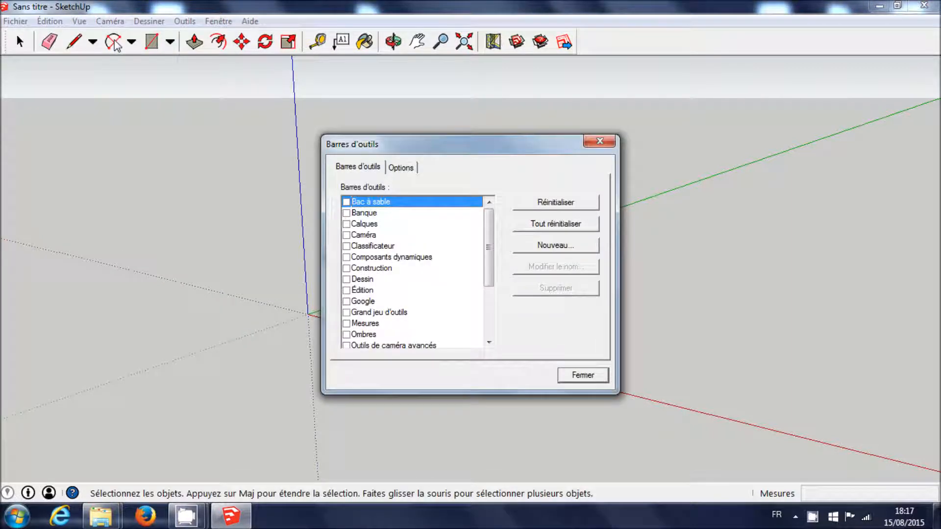
pyautogui.click(346, 312)
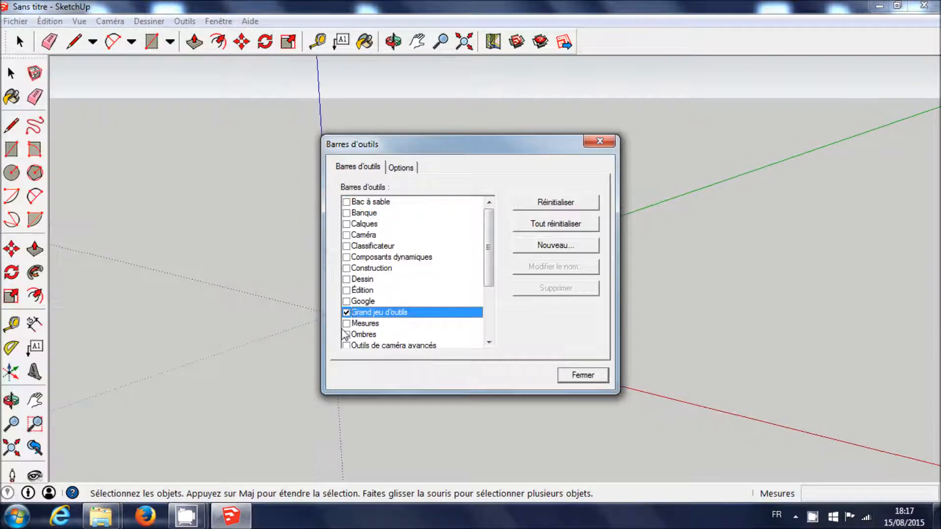
pyautogui.click(347, 335)
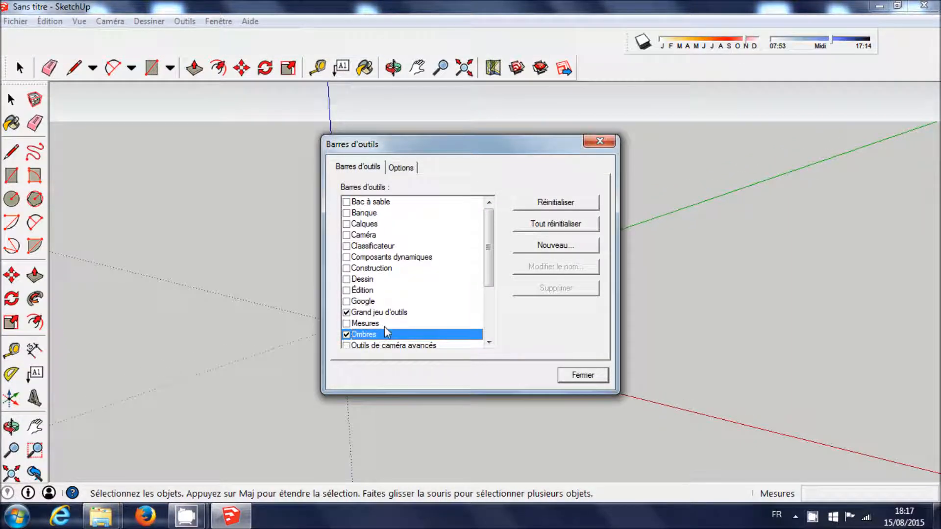
pyautogui.moveTo(486, 263); pyautogui.dragTo(482, 326)
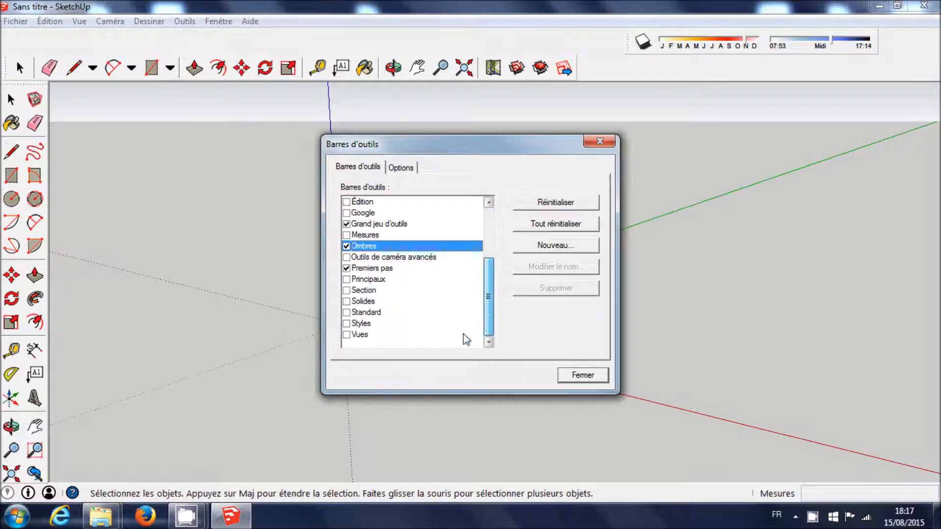
pyautogui.click(346, 337)
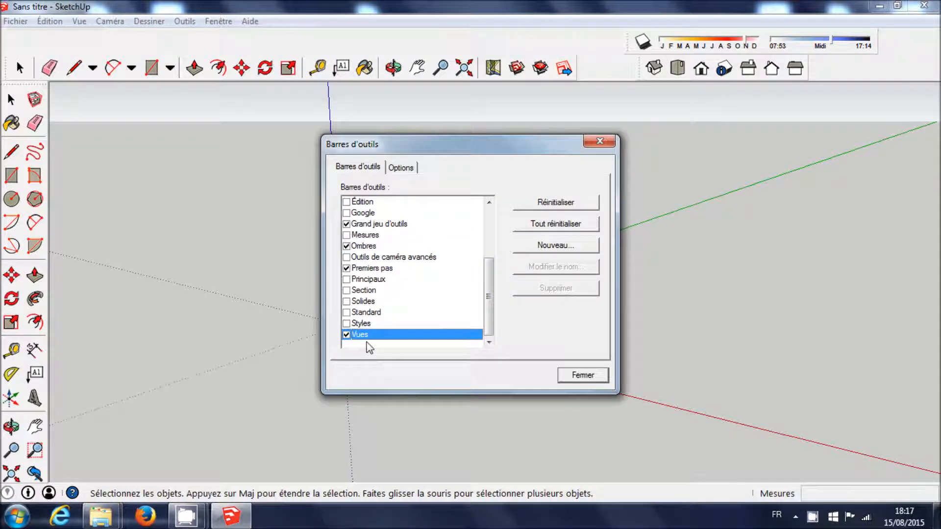
pyautogui.click(581, 376)
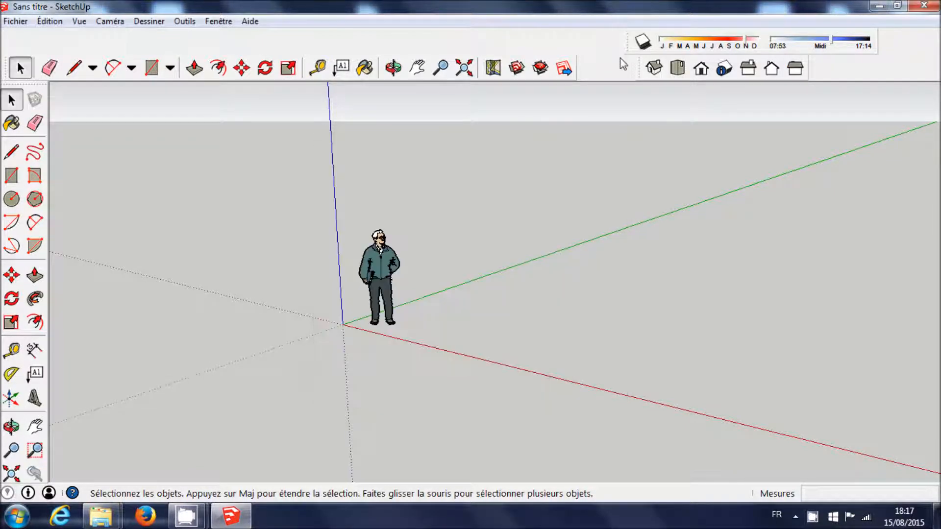
pyautogui.moveTo(628, 46); pyautogui.dragTo(611, 61)
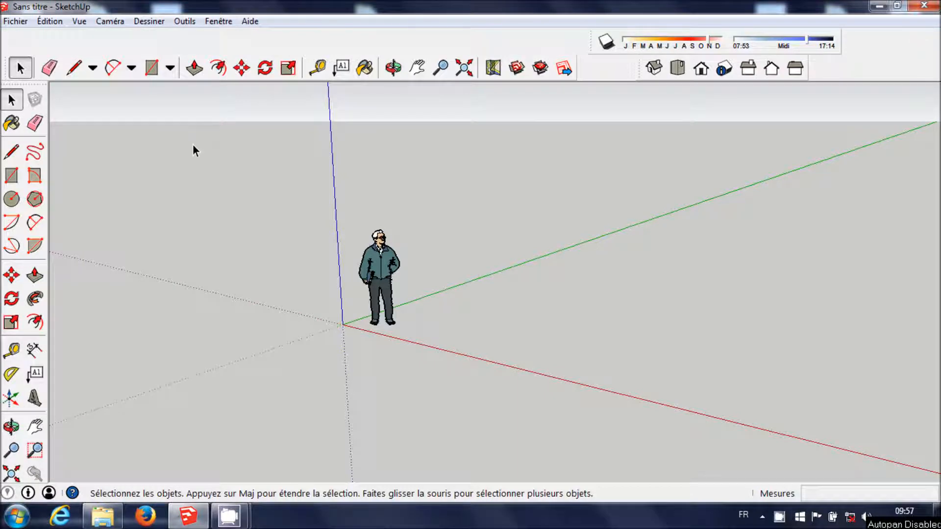
# - Search for montauroux as the model's location and bring the satellite map in close on the bare earth plot
pyautogui.click(500, 71)
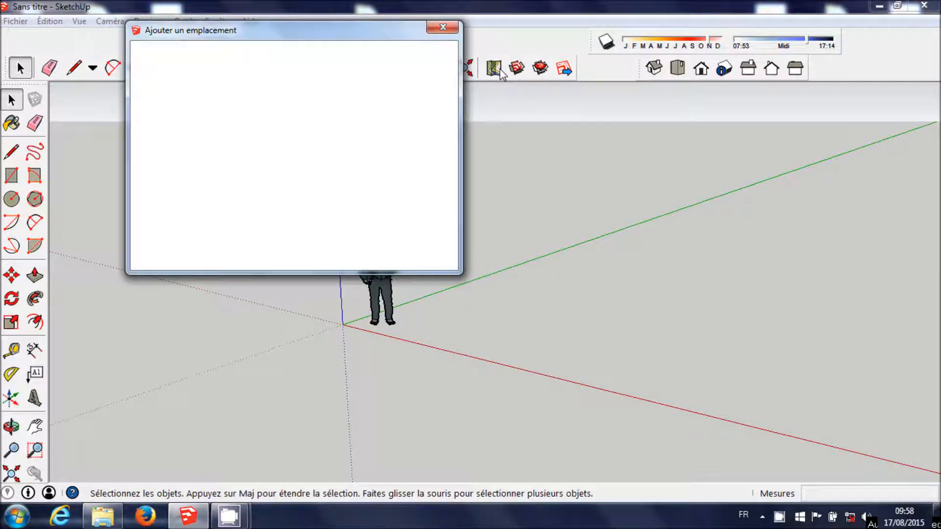
pyautogui.click(250, 54)
pyautogui.write('montauroux')
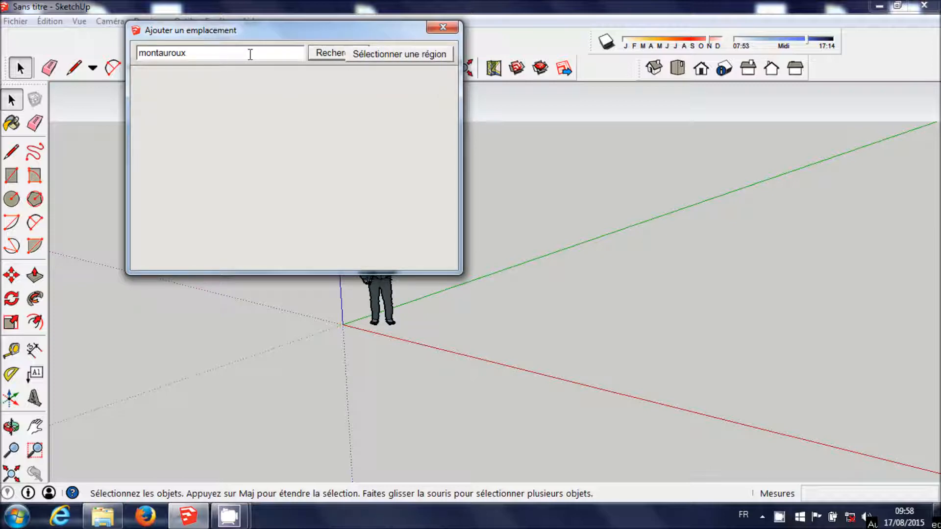
pyautogui.press('Return')
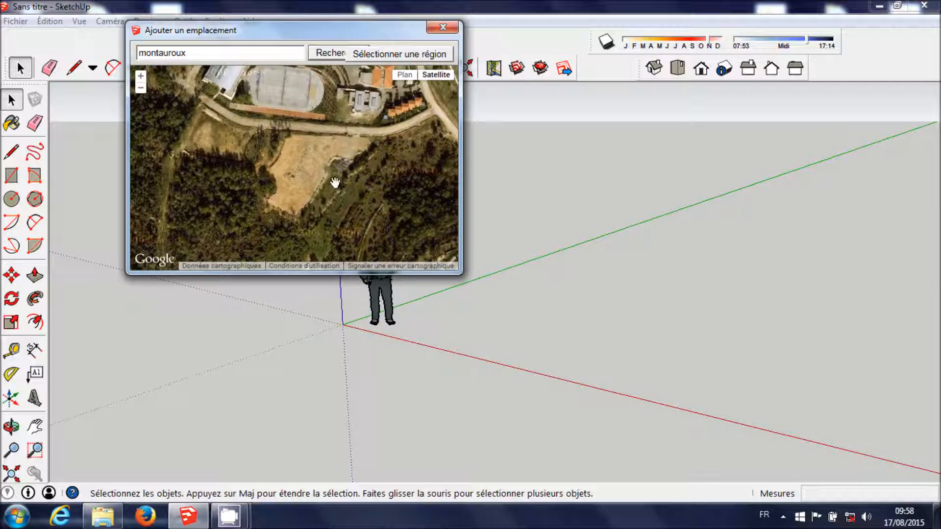
pyautogui.scroll(1, 314, 182)
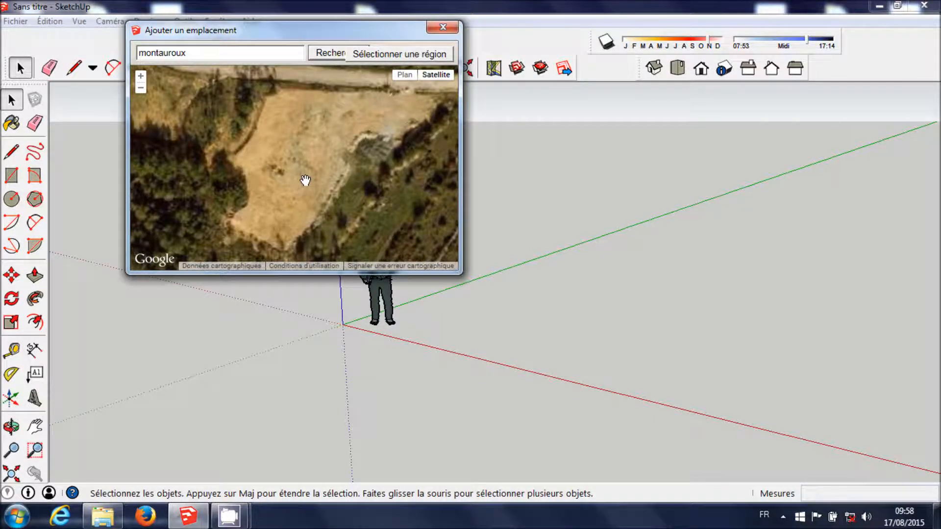
# - Select a map region, shift it north to cover the bare plot up to the road, and capture it into the model
pyautogui.click(393, 55)
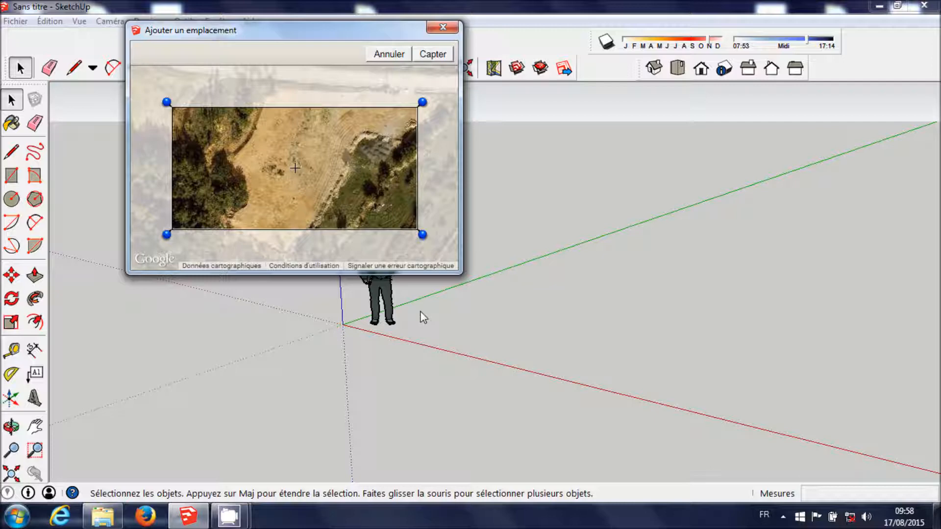
pyautogui.moveTo(290, 169); pyautogui.dragTo(288, 131)
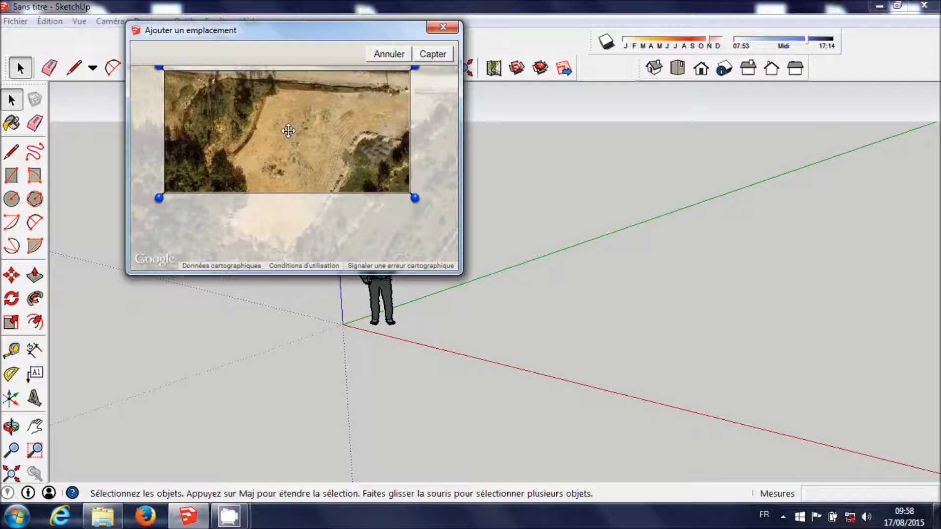
pyautogui.moveTo(299, 136); pyautogui.dragTo(302, 139)
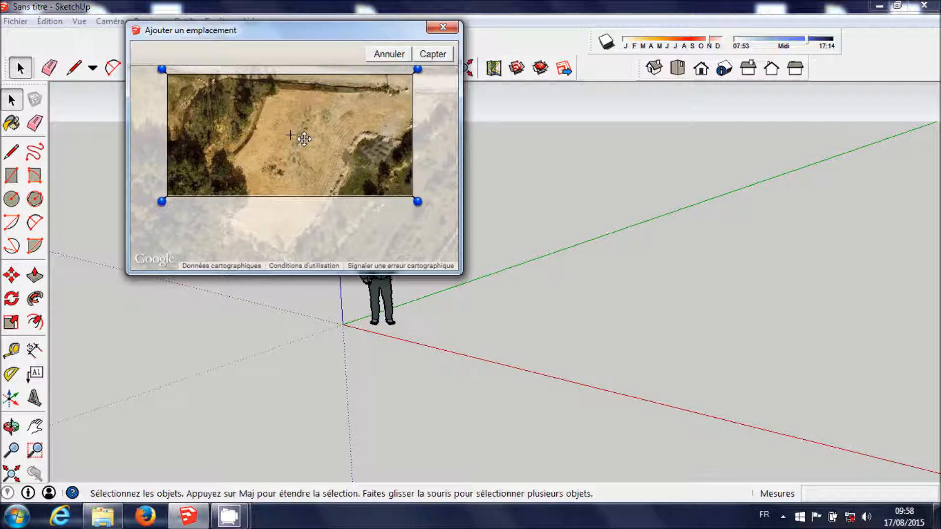
pyautogui.moveTo(389, 91); pyautogui.dragTo(384, 90)
pyautogui.moveTo(292, 134)
pyautogui.mouseDown()
pyautogui.moveTo(274, 127)
pyautogui.moveTo(276, 134)
pyautogui.mouseUp()
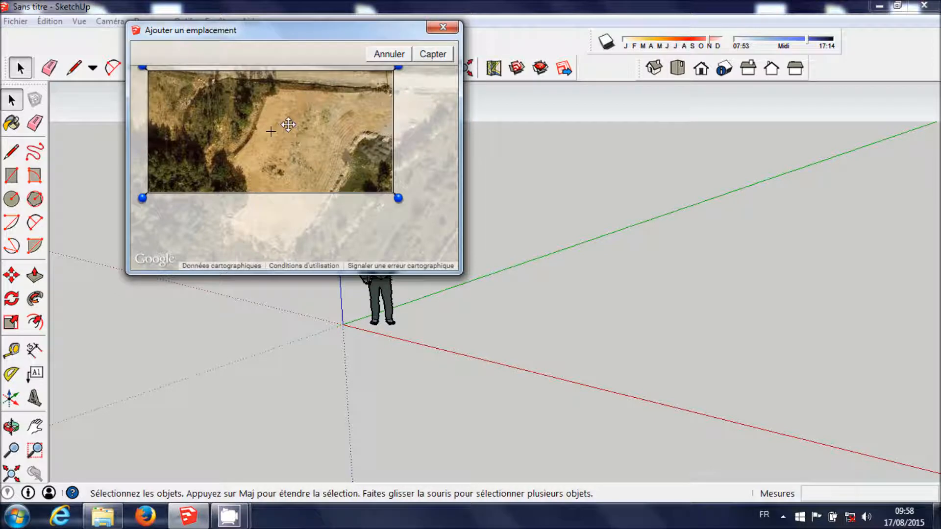
pyautogui.click(430, 54)
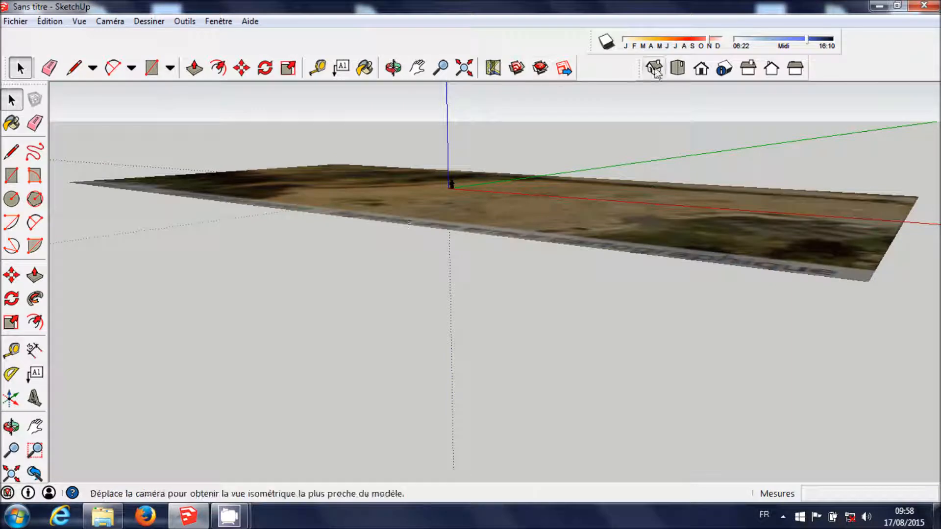
# - Show the imported terrain in isometric view and move in close on the standing figure at the origin
pyautogui.click(656, 72)
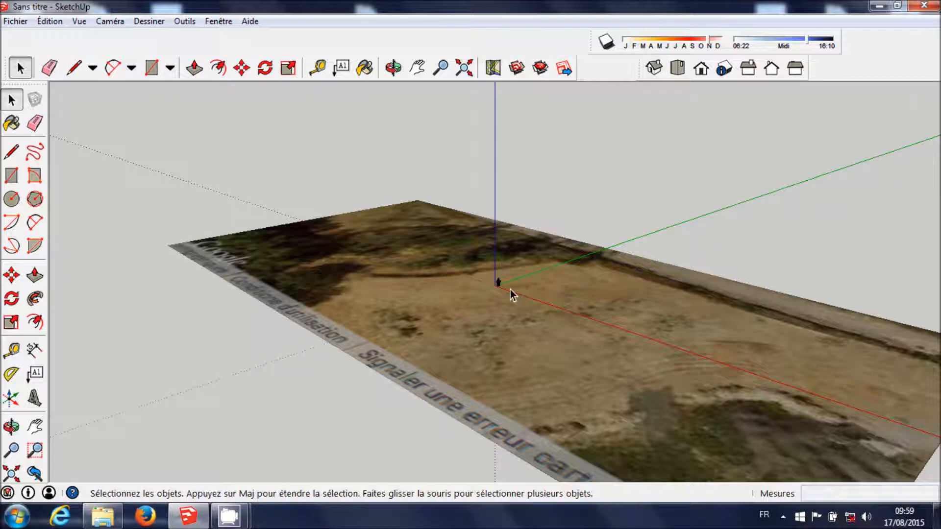
pyautogui.scroll(2, 511, 295)
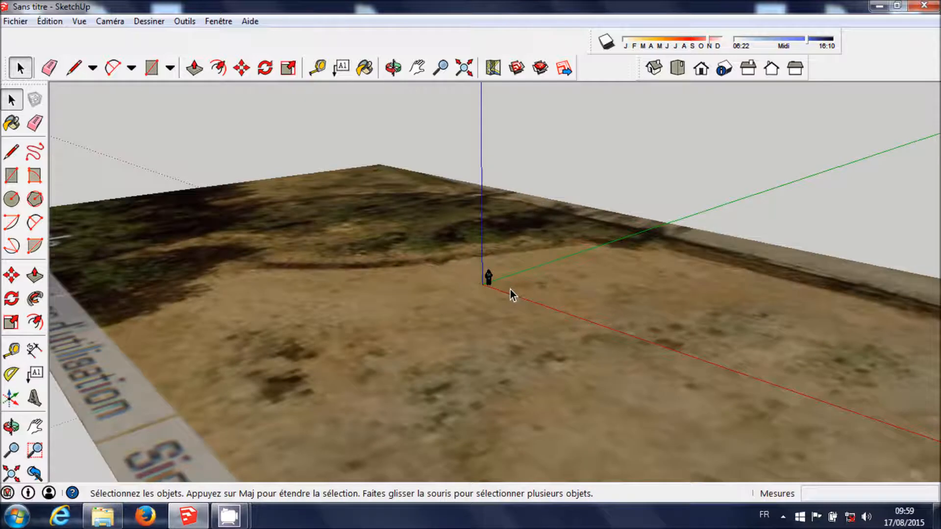
pyautogui.scroll(2, 510, 294)
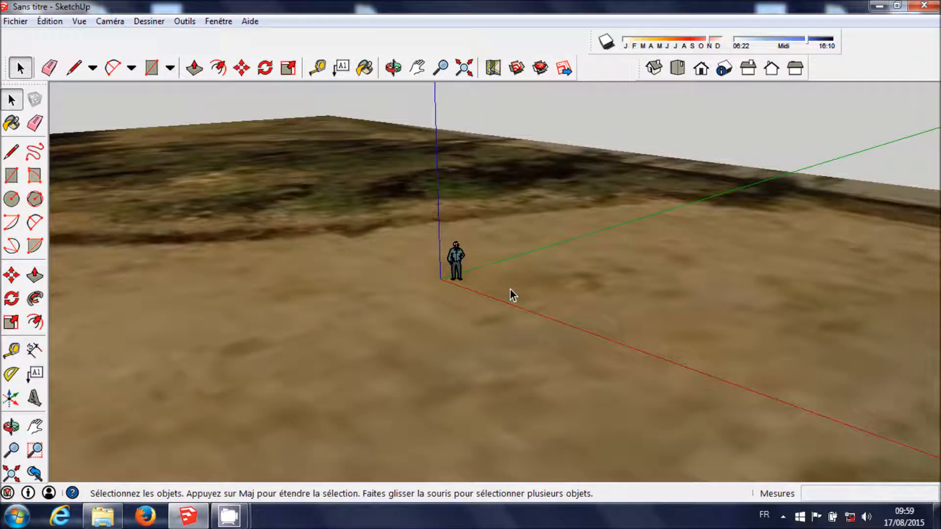
pyautogui.scroll(1, 477, 286)
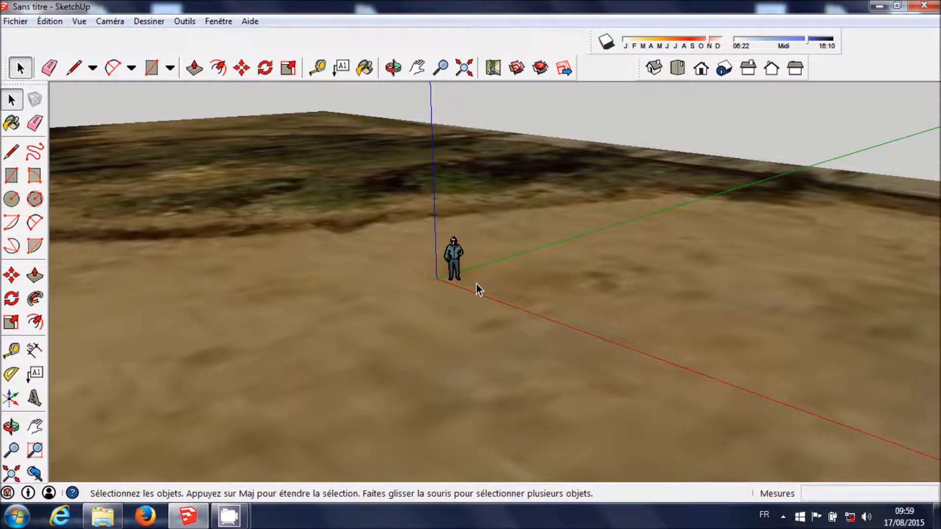
pyautogui.scroll(1, 478, 289)
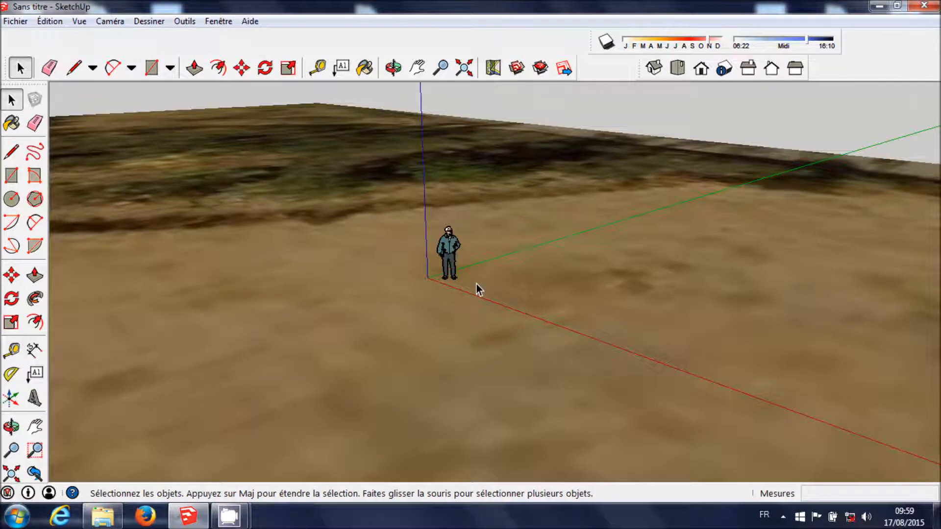
# - Draw a 7000 by 7000 mm rectangle on the ground next to the standing figure
pyautogui.click(170, 70)
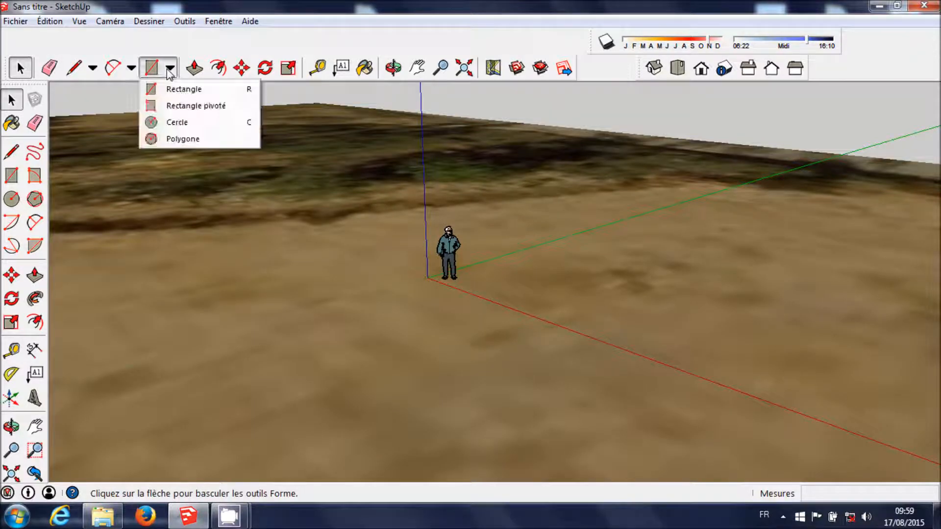
pyautogui.click(178, 88)
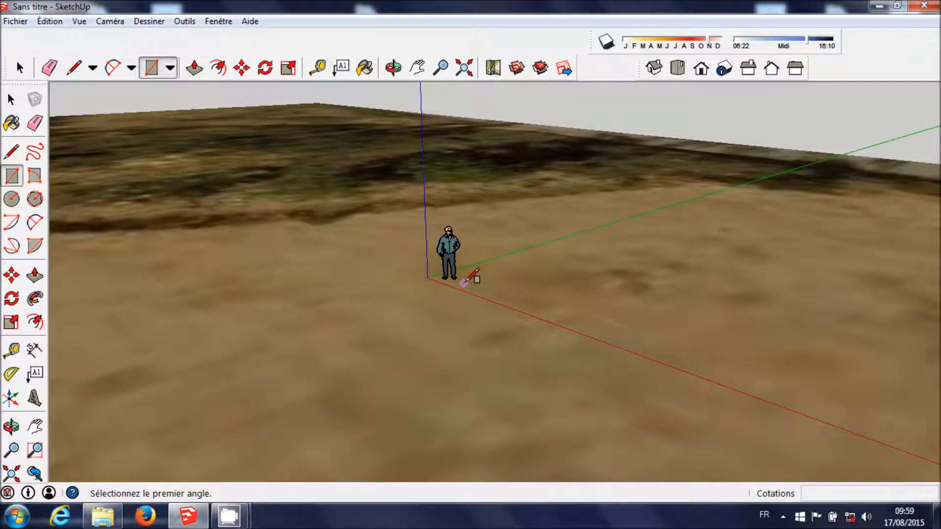
pyautogui.click(464, 278)
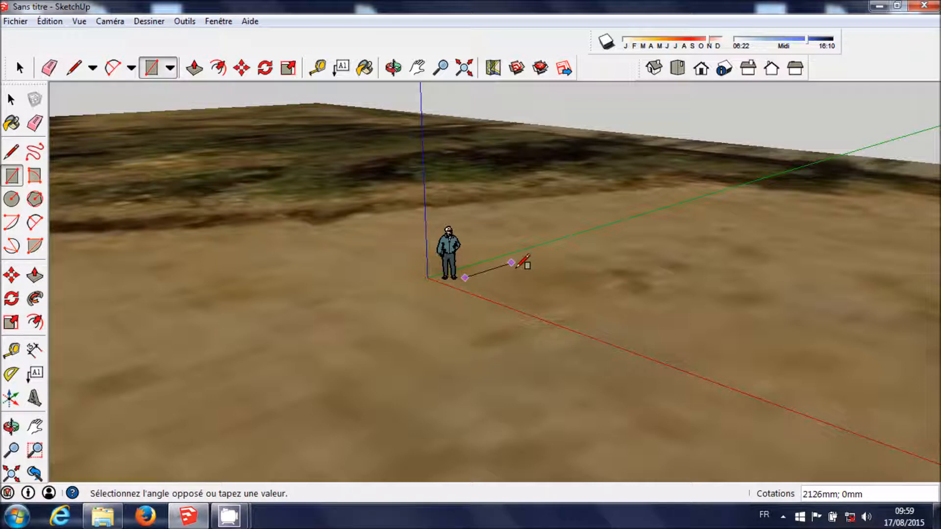
pyautogui.click(652, 271)
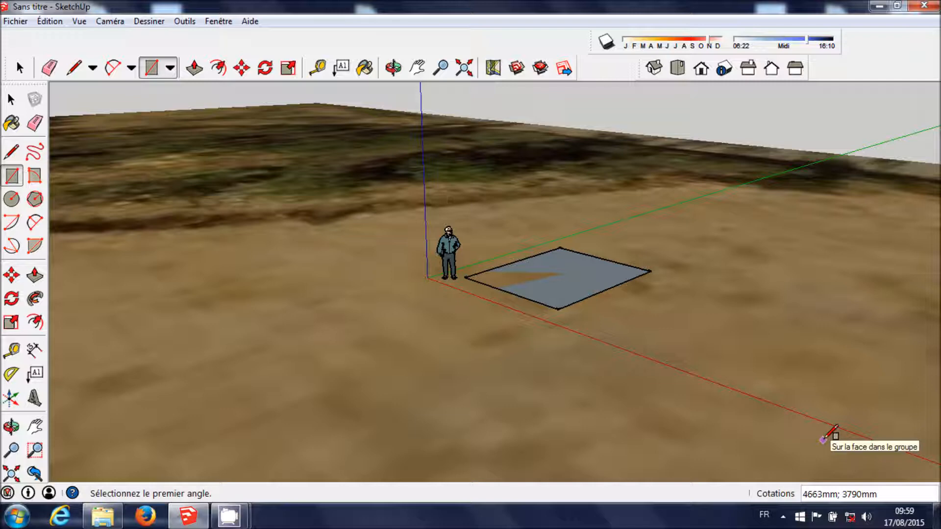
pyautogui.write('70')
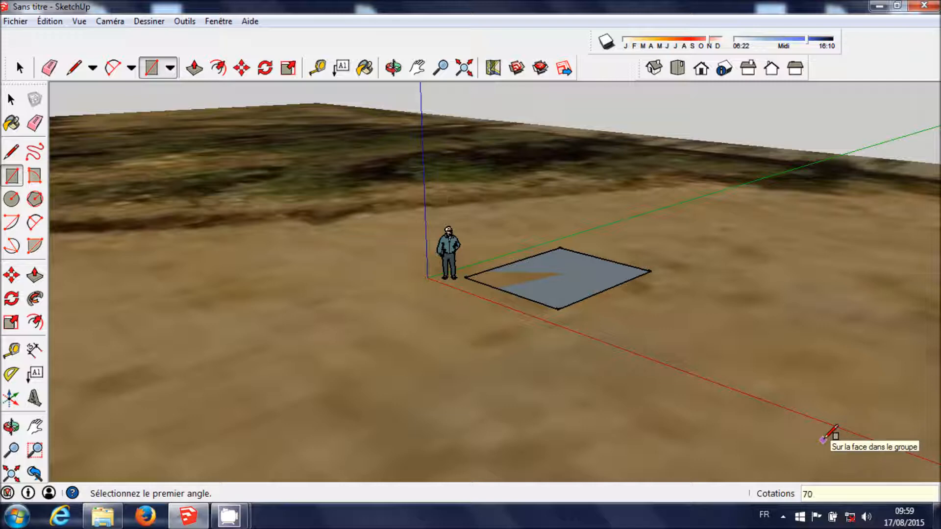
pyautogui.write('00;7')
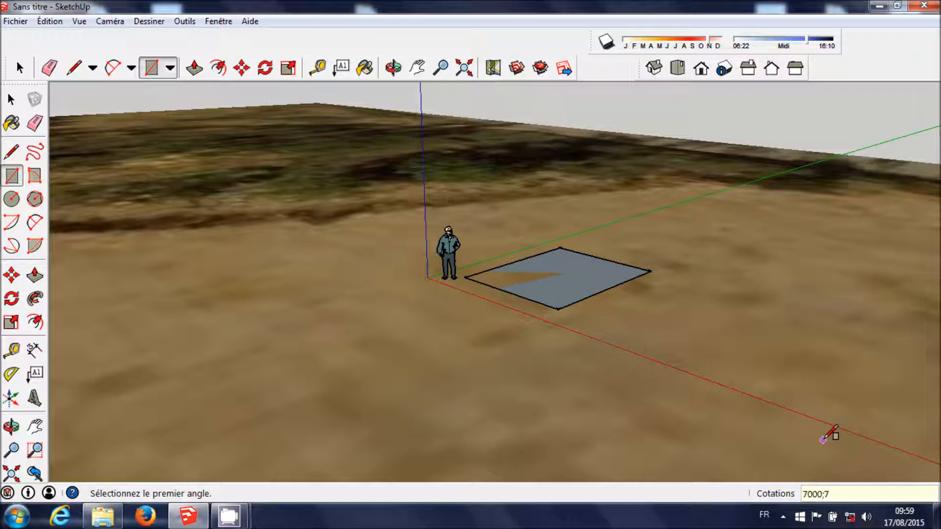
pyautogui.write('000')
pyautogui.press('Return')
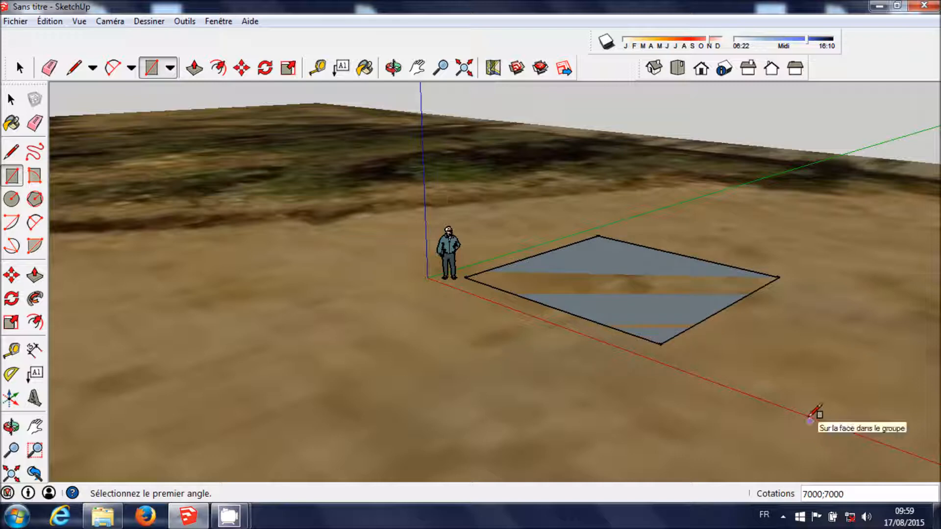
# - Display the relief of the geolocated terrain, with Push/Pull ready for the square
pyautogui.click(195, 70)
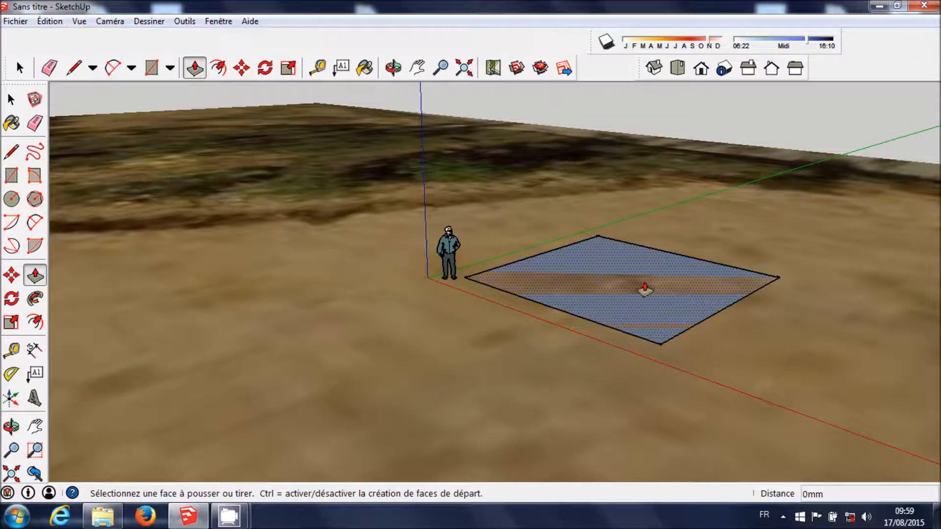
pyautogui.click(20, 22)
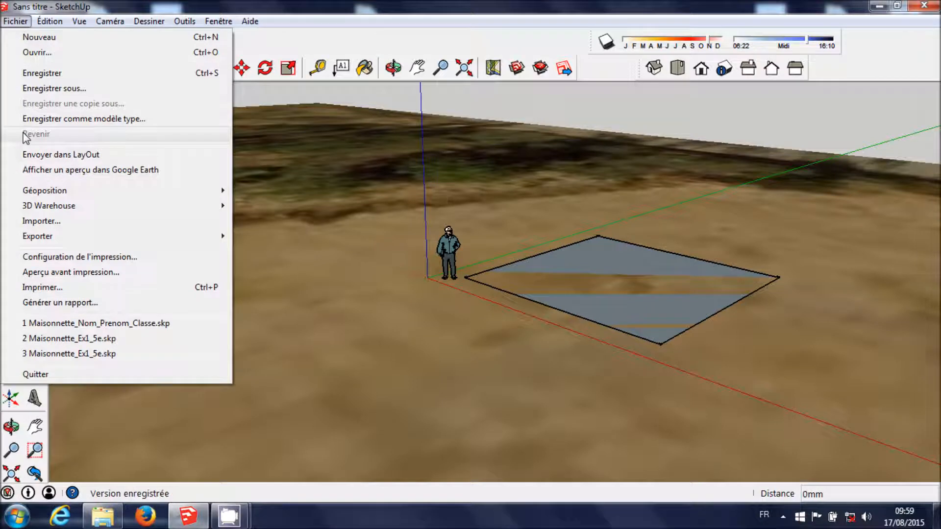
pyautogui.moveTo(59, 190)
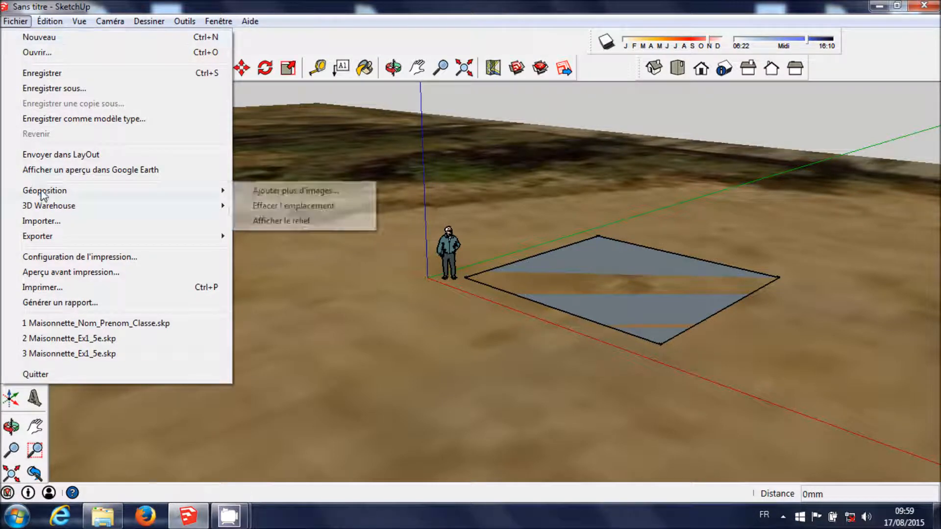
pyautogui.click(284, 220)
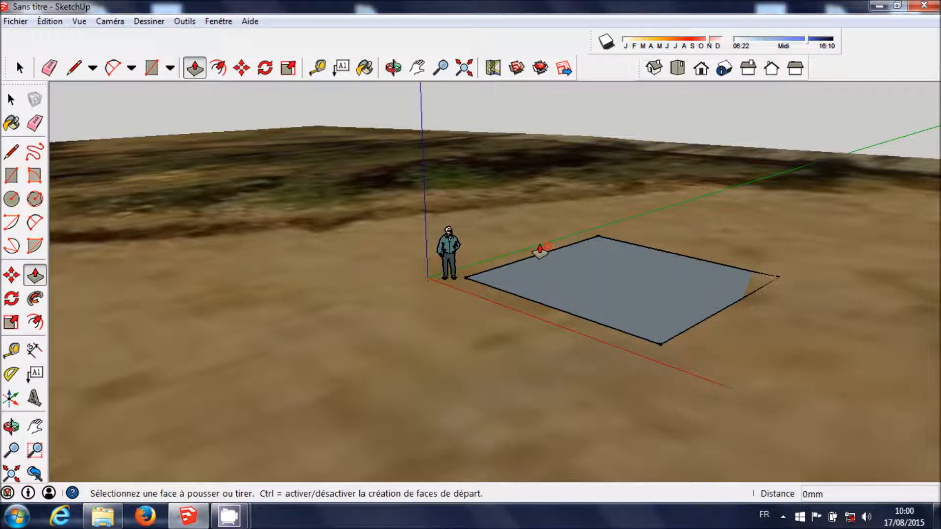
# - Push/Pull the square face upward into a 300 mm thick slab
pyautogui.click(581, 278)
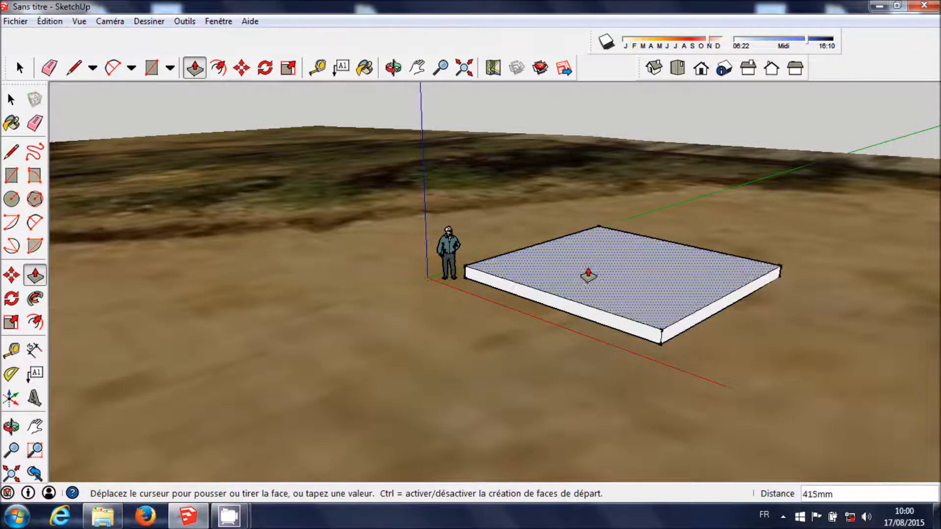
pyautogui.click(590, 270)
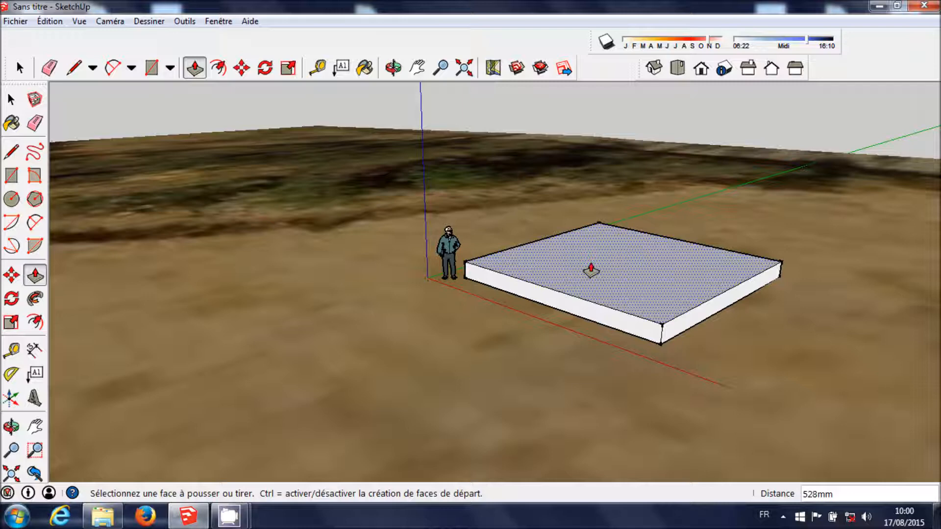
pyautogui.write('300')
pyautogui.press('Return')
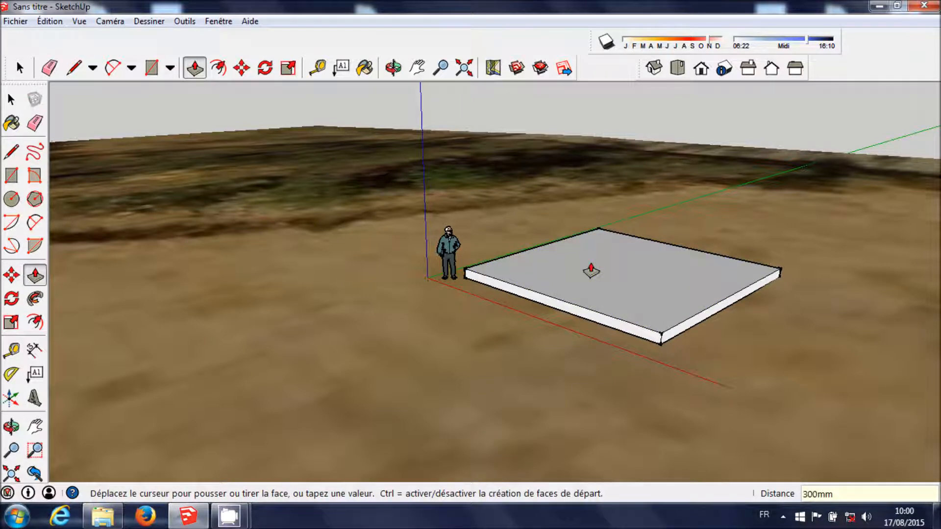
# - Start saving the model under a new name and browse from the desktop to Mes_documents > YOUTUBE > Tuto_SketchUp
pyautogui.click(9, 21)
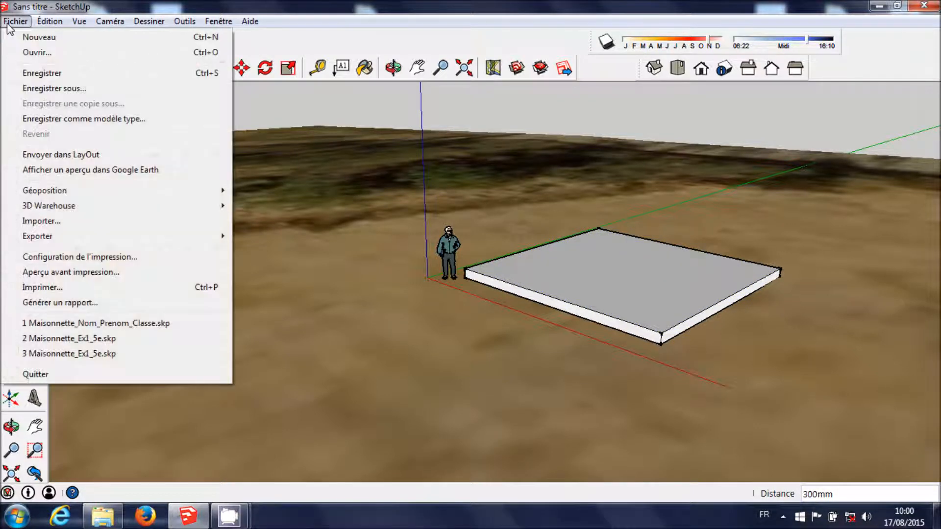
pyautogui.click(40, 88)
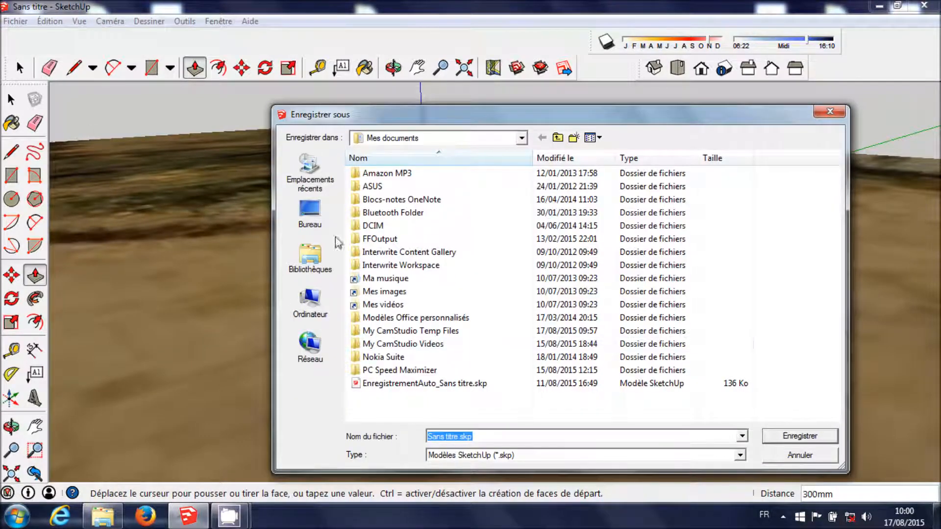
pyautogui.click(299, 299)
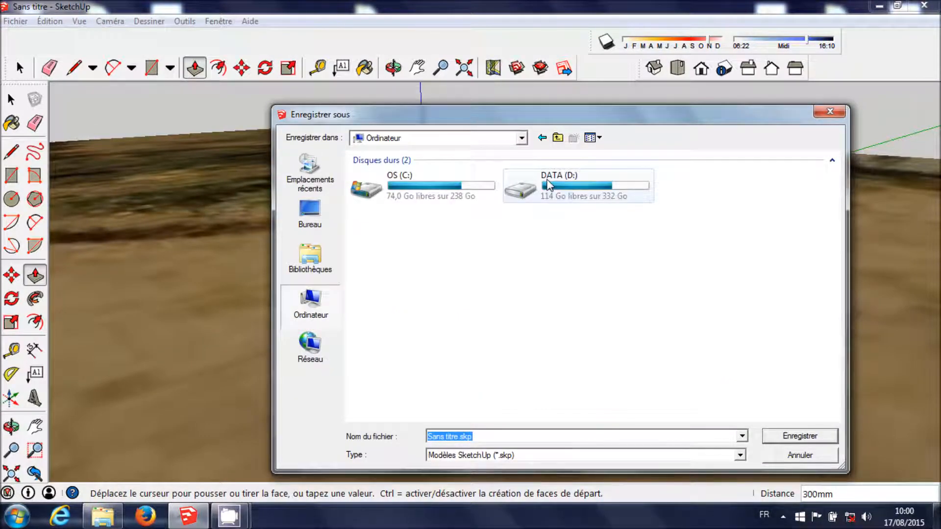
pyautogui.click(309, 213)
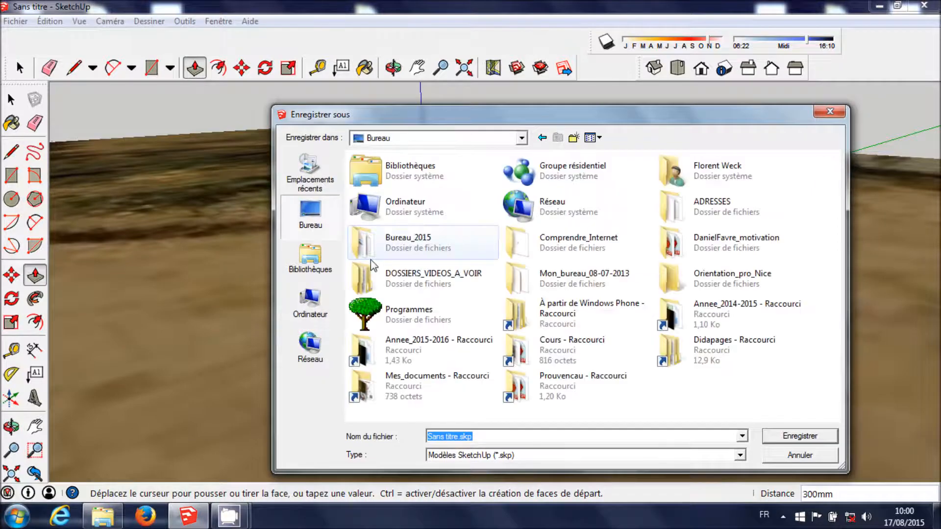
pyautogui.click(368, 387)
pyautogui.doubleClick(367, 388)
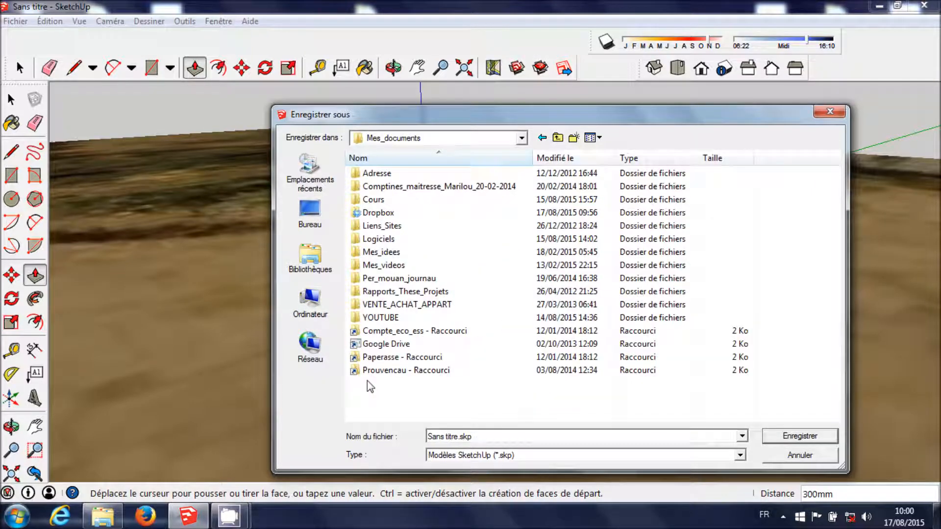
pyautogui.doubleClick(375, 313)
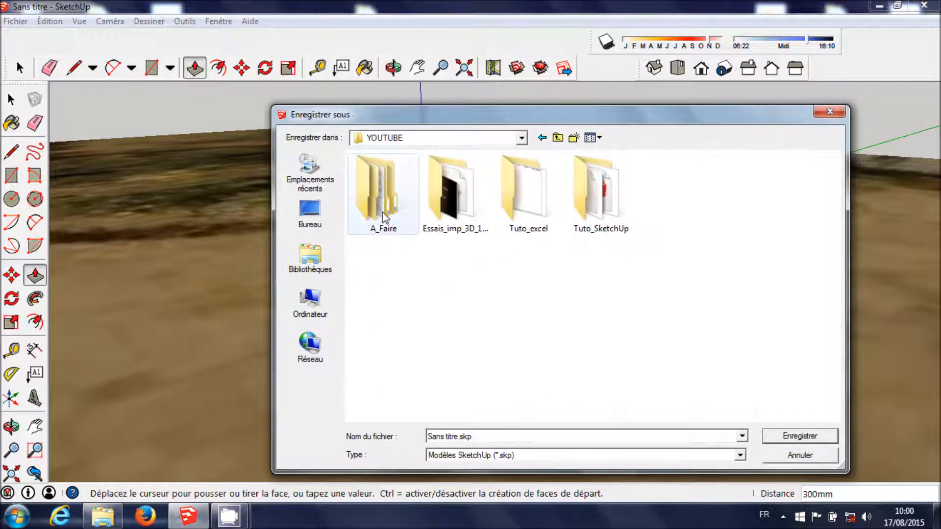
pyautogui.click(597, 217)
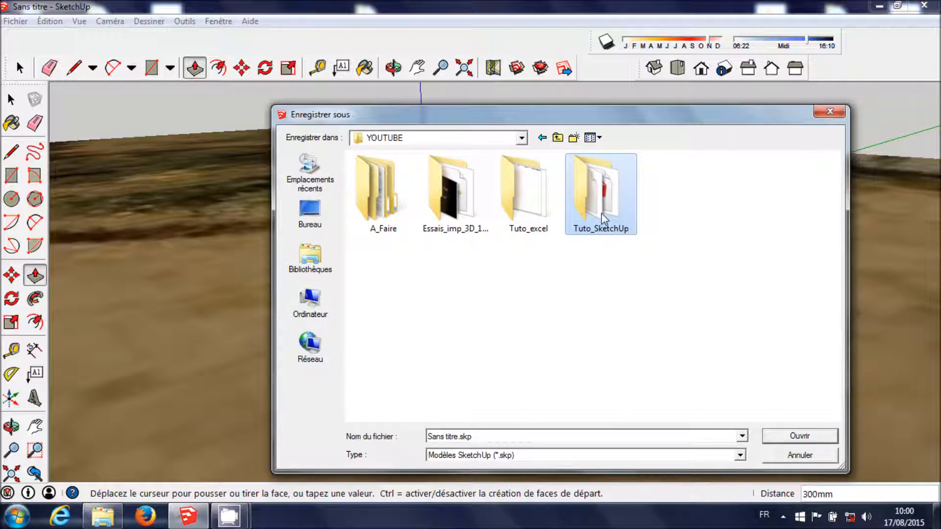
pyautogui.doubleClick(598, 199)
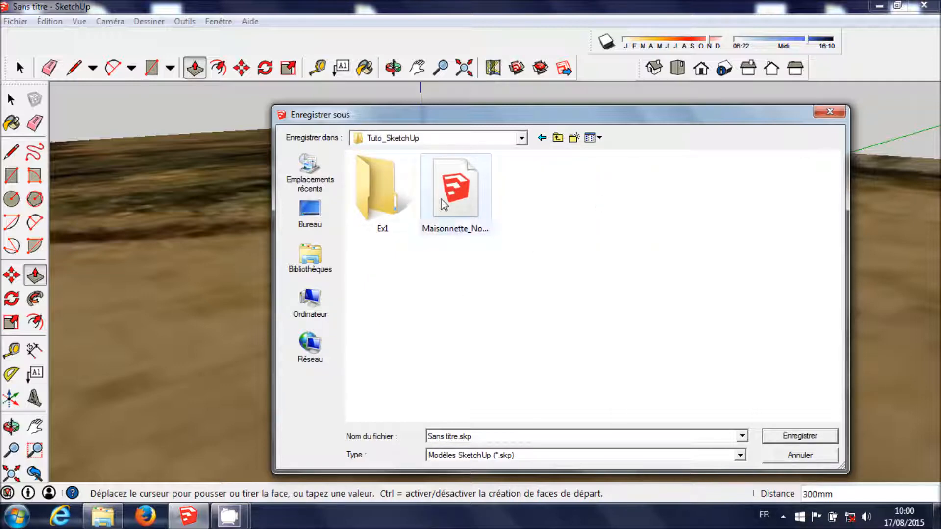
# - Save the model as Maisonnette_Nom_Prenom_Classe.skp, replacing the existing file
pyautogui.click(456, 193)
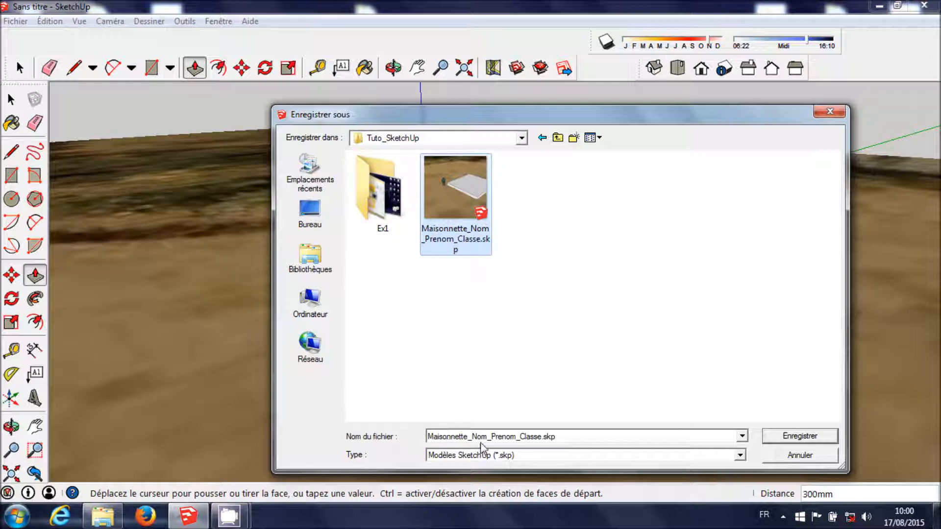
pyautogui.click(516, 441)
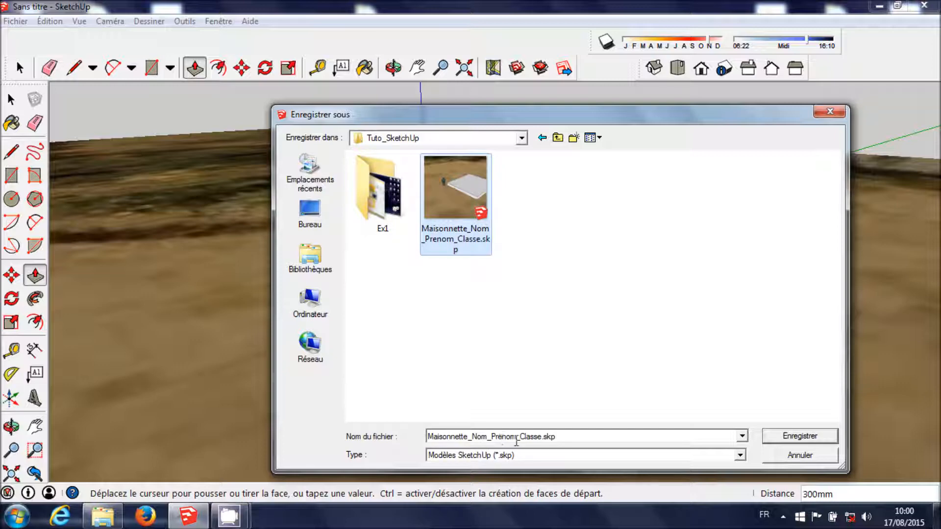
pyautogui.click(816, 436)
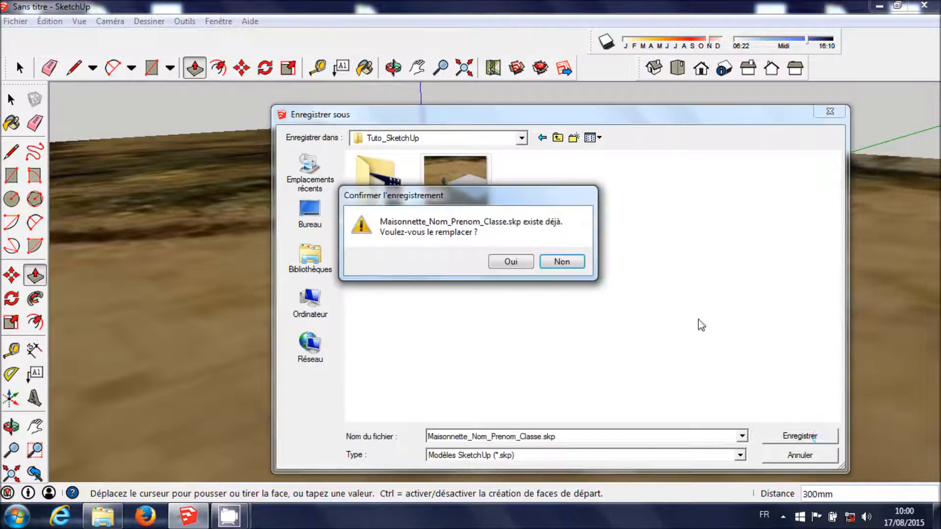
pyautogui.click(504, 262)
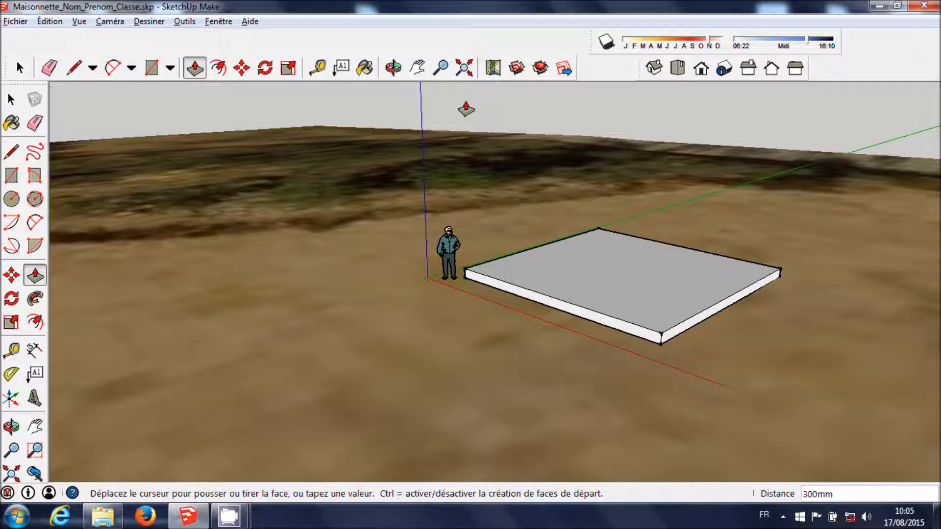
# - Start a 3D model export and choose the Tuto_SketchUp folder inside Mes_documents > YOUTUBE as its destination
pyautogui.click(16, 21)
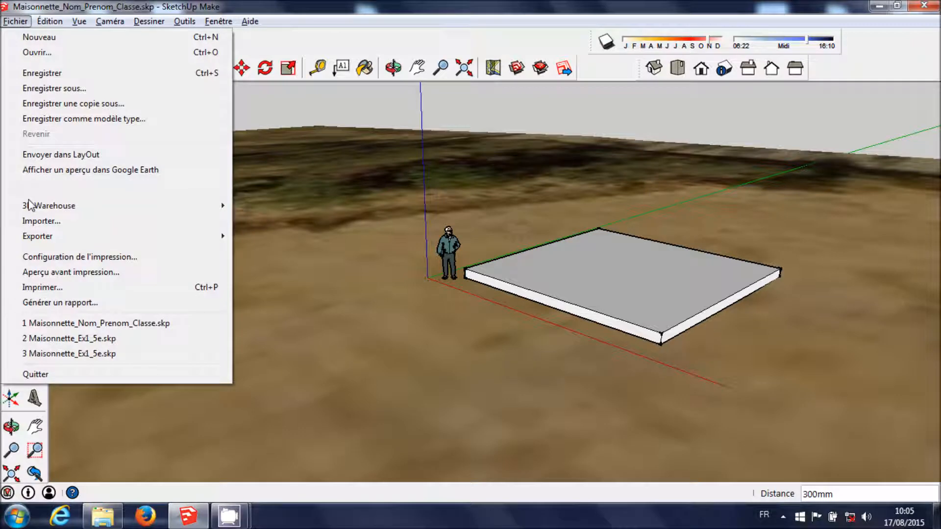
pyautogui.moveTo(73, 235)
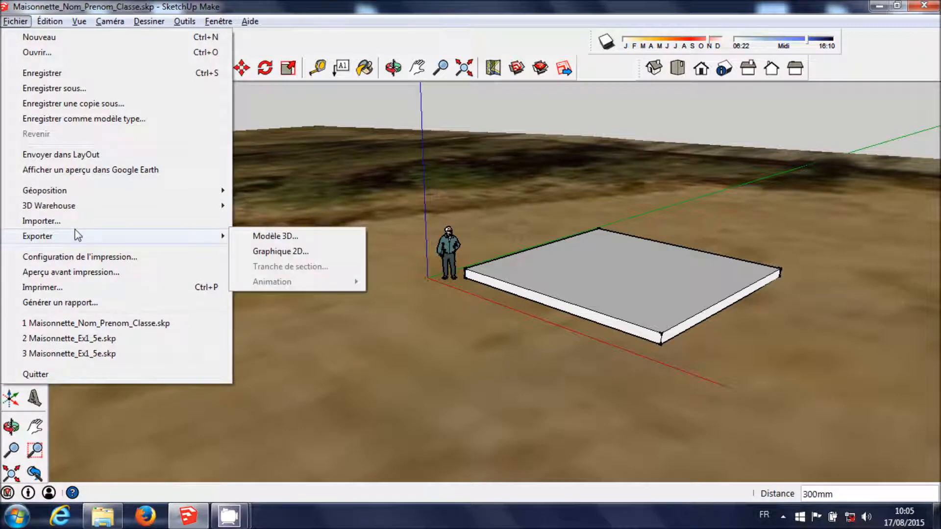
pyautogui.click(251, 239)
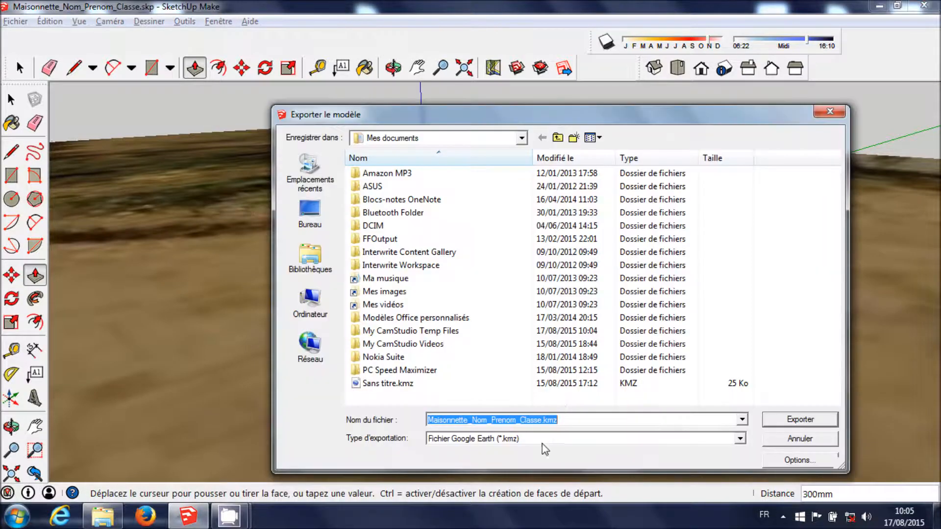
pyautogui.click(302, 219)
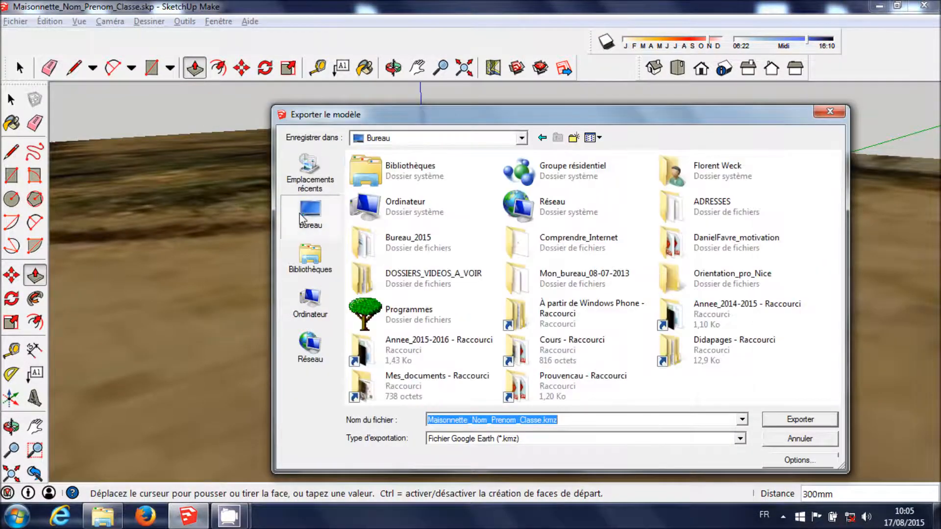
pyautogui.doubleClick(424, 392)
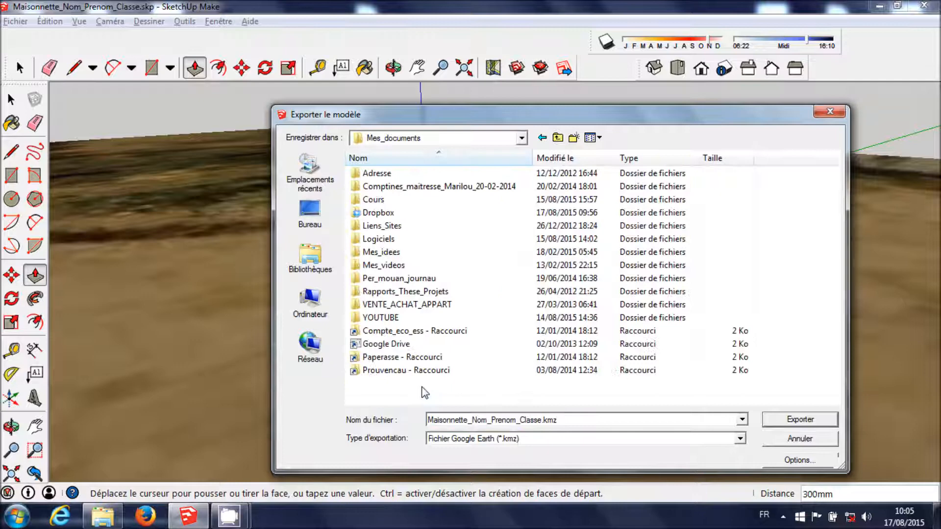
pyautogui.doubleClick(388, 318)
pyautogui.doubleClick(596, 191)
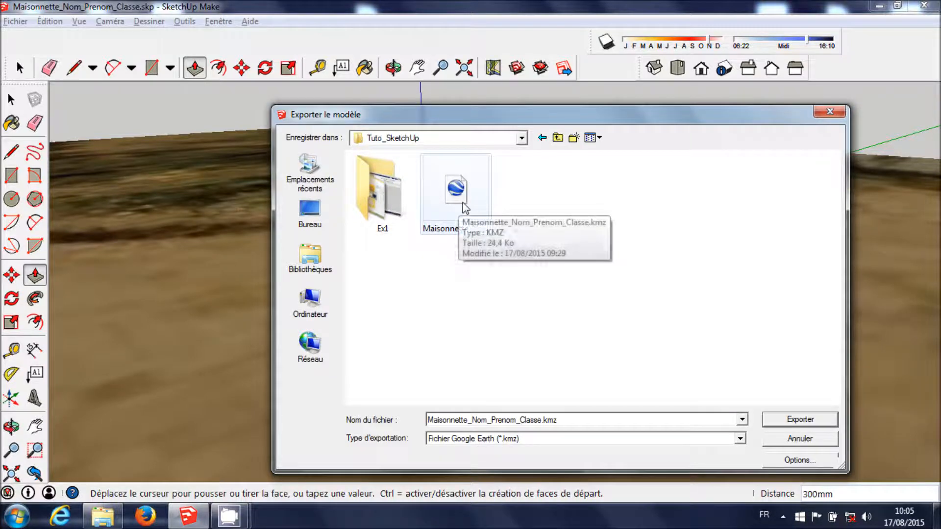
# - Export the model as the Google Earth file Maisonnette_Nom_Prenom_Classe.kmz, replacing the existing file
pyautogui.click(465, 208)
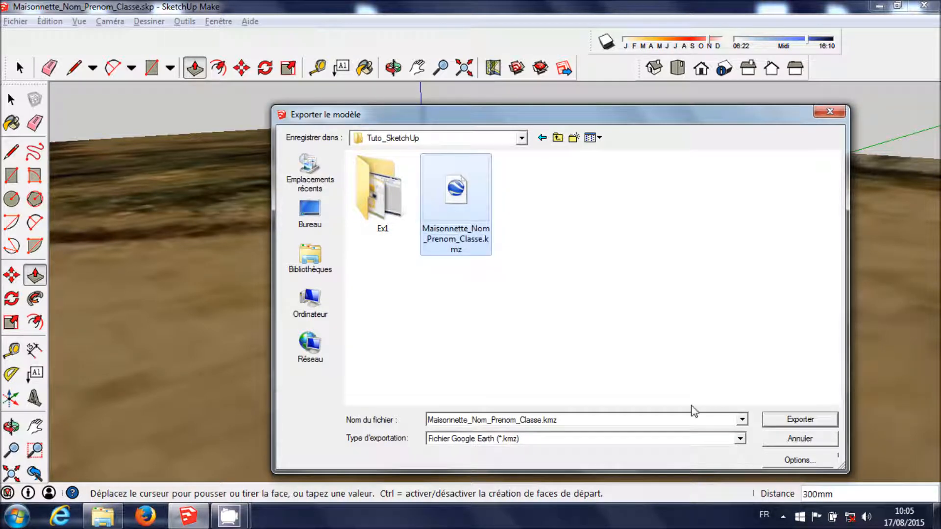
pyautogui.click(740, 439)
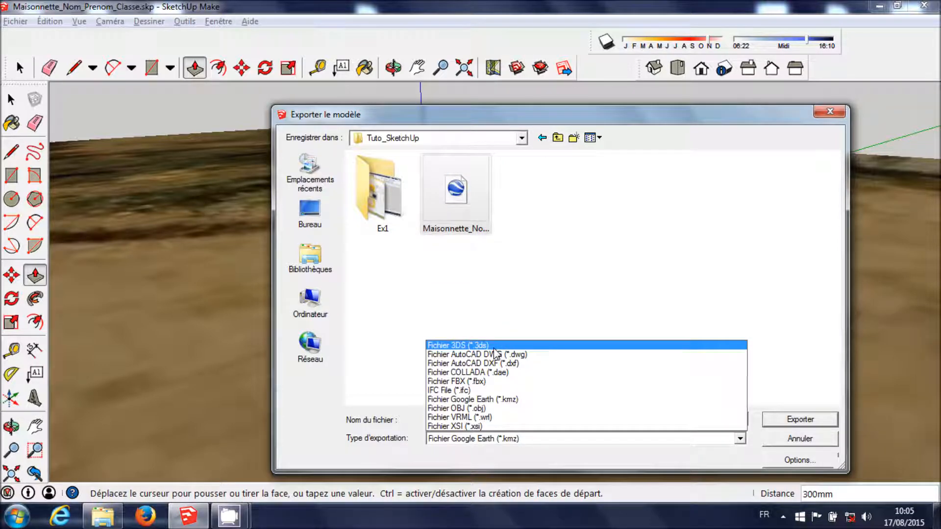
pyautogui.click(478, 401)
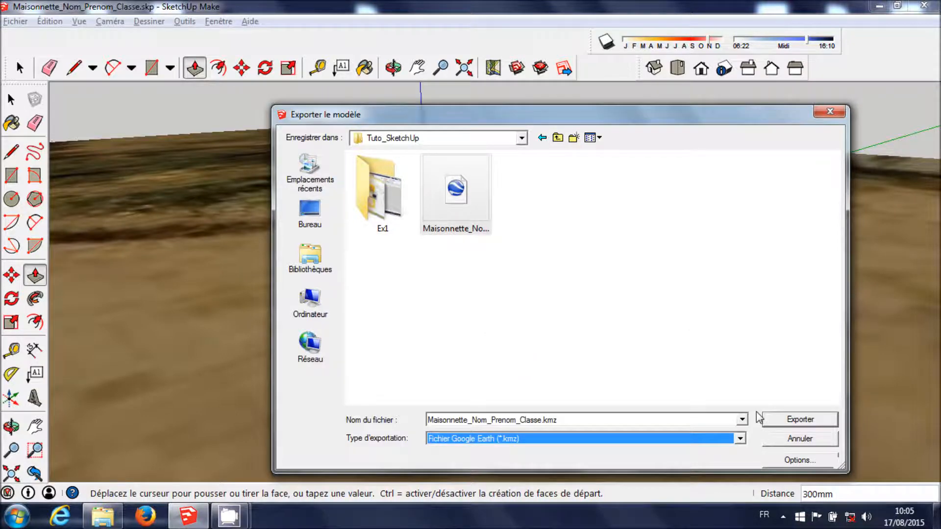
pyautogui.click(804, 420)
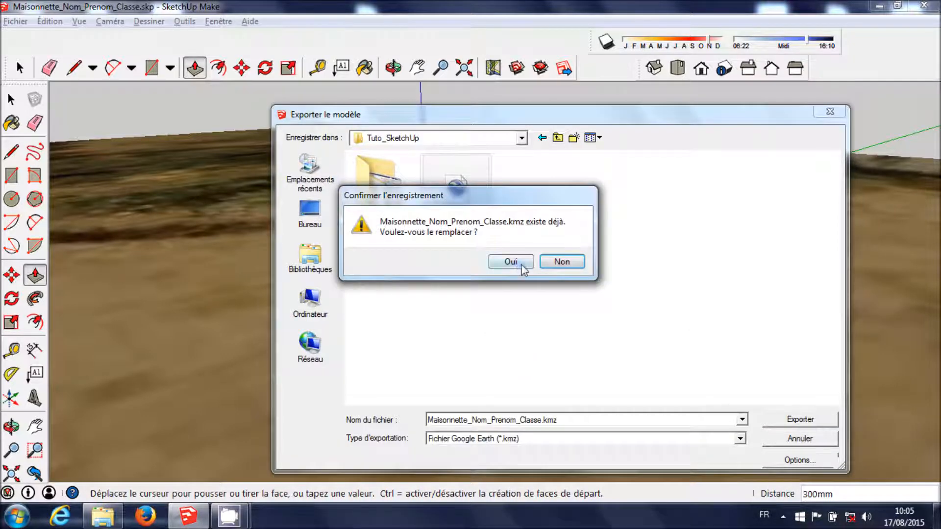
pyautogui.click(516, 264)
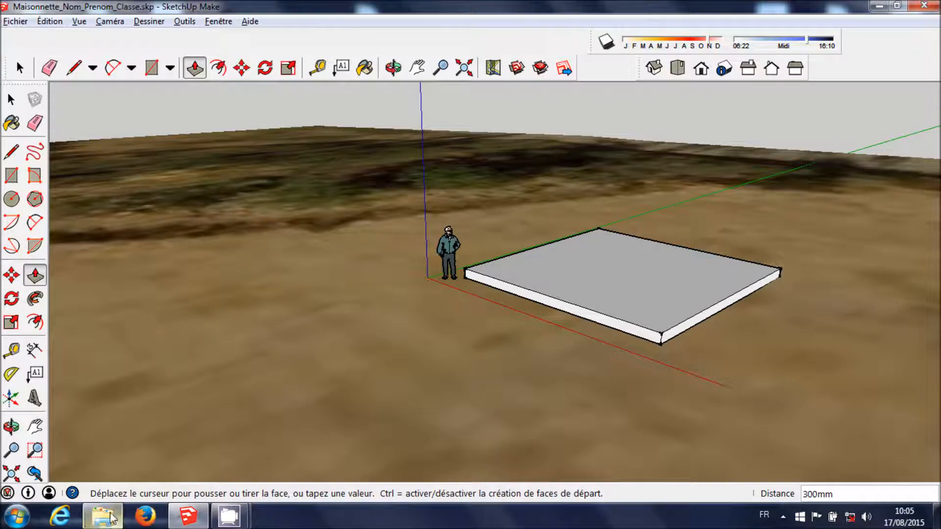
# - Open Maisonnette_Nom_Prenom_Classe.kmz from the Tuto_SketchUp folder in Google Earth to view the slab, and close Google Earth without saving the temporary places
pyautogui.moveTo(112, 519)
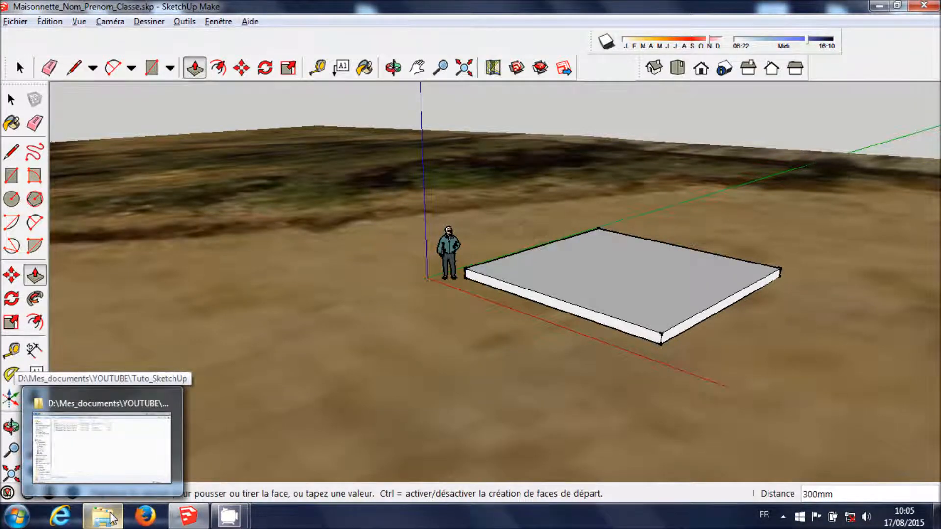
pyautogui.click(111, 518)
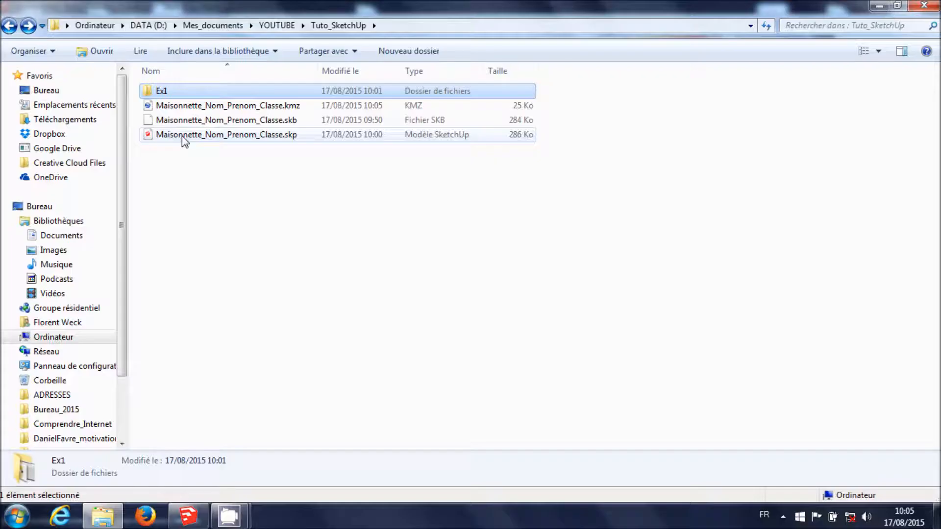
pyautogui.click(187, 106)
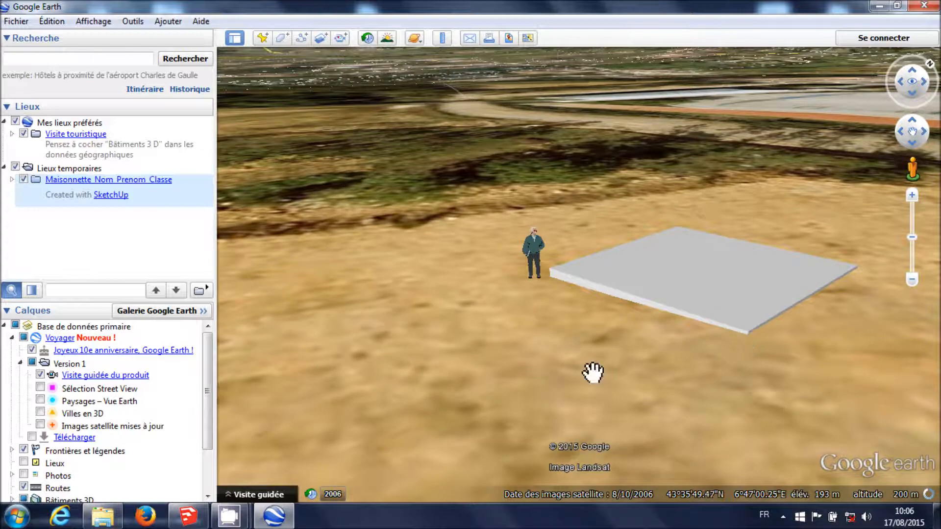
pyautogui.click(930, 6)
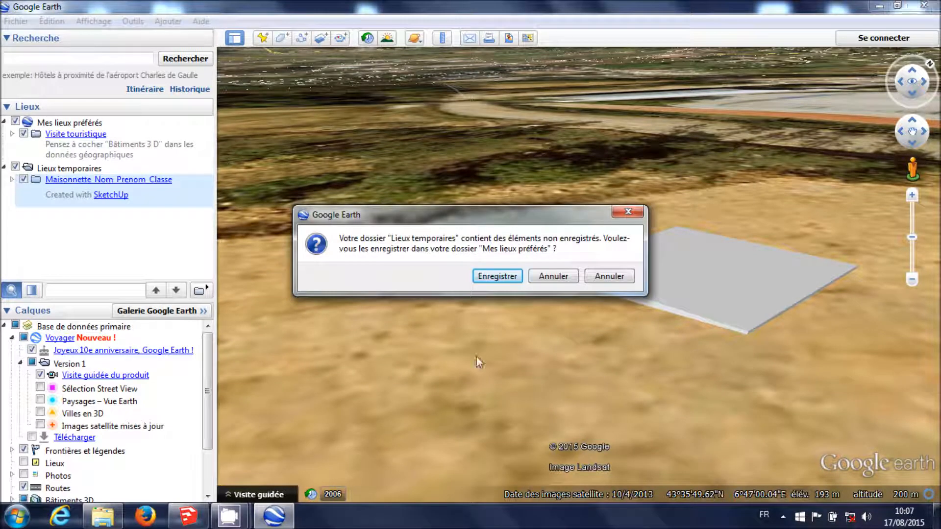
pyautogui.click(546, 276)
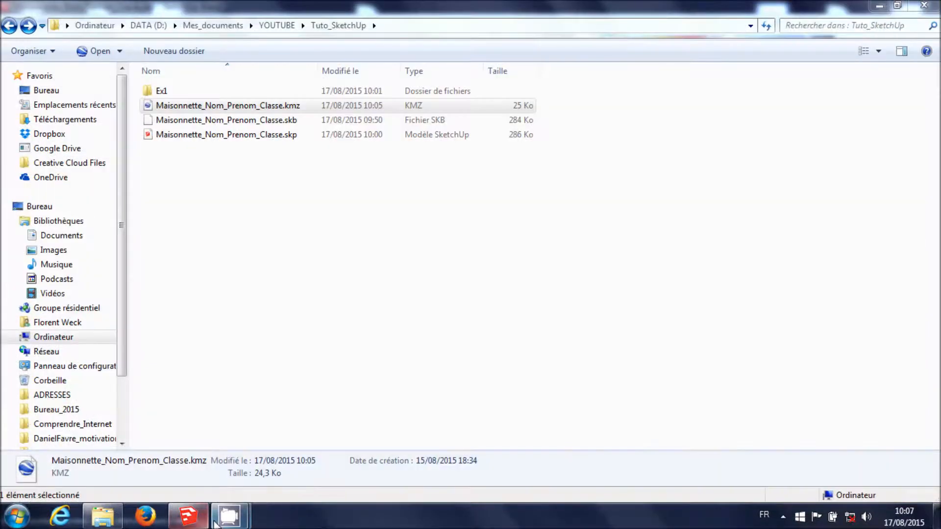
# - Return to SketchUp and Push/Pull the slab's upper face upward by 150 mm
pyautogui.click(200, 523)
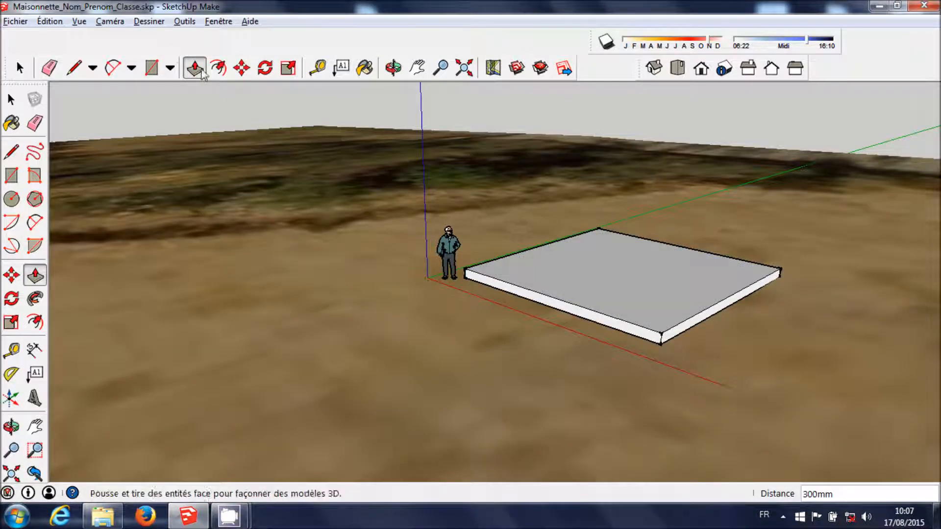
pyautogui.click(633, 288)
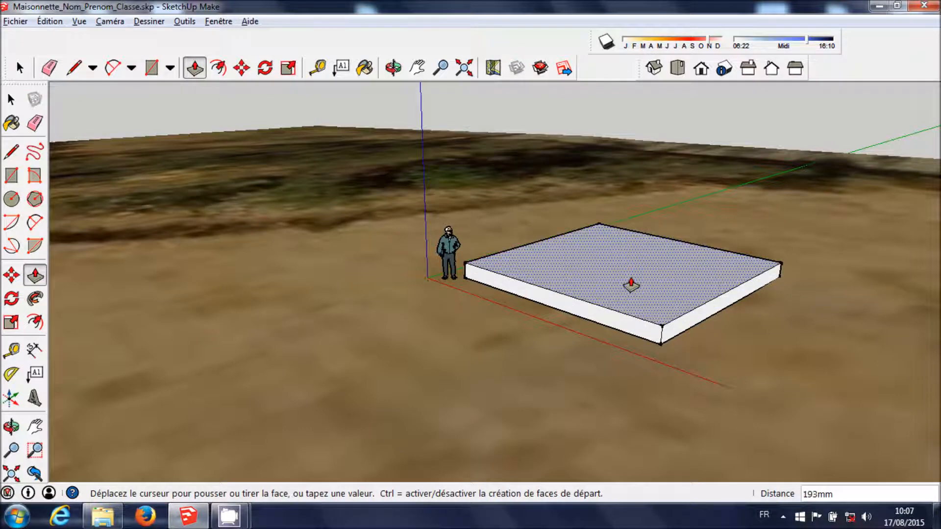
pyautogui.click(631, 284)
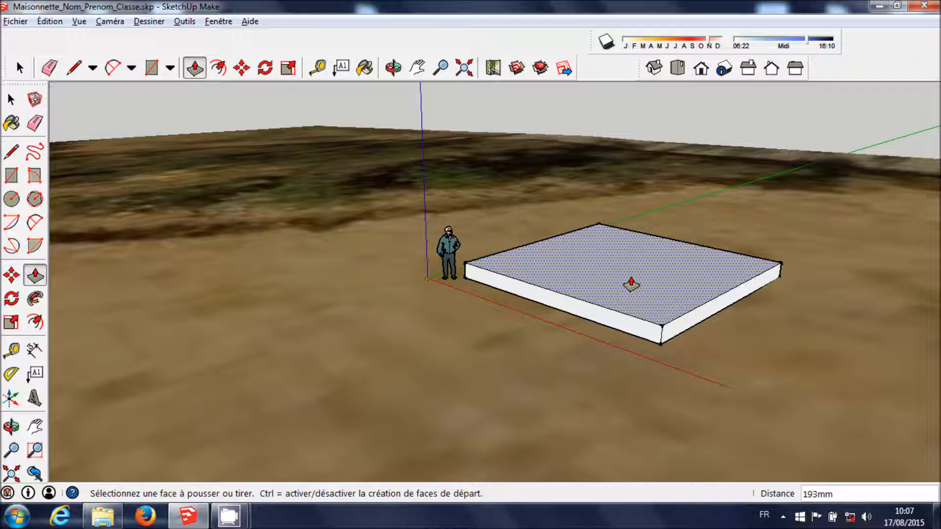
pyautogui.write('150')
pyautogui.press('Return')
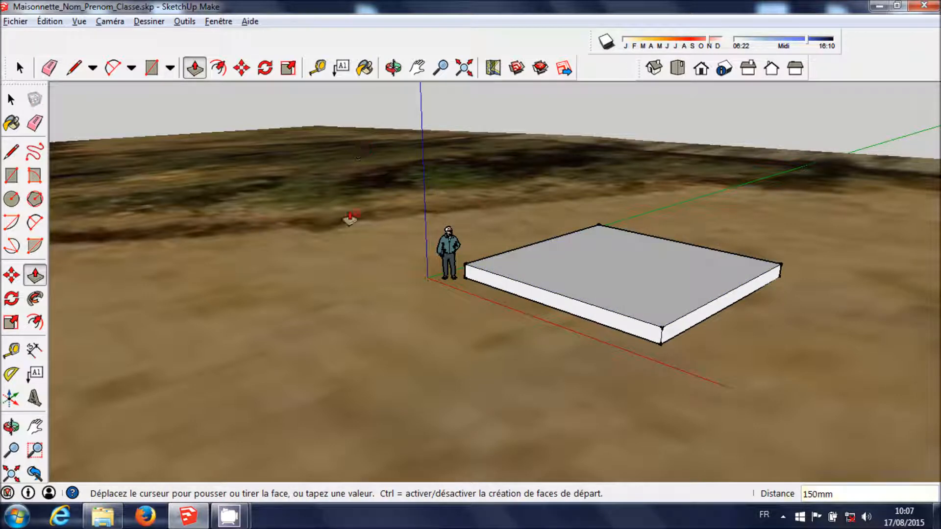
# - Export the thickened slab as a 3D model over the existing Maisonnette_Nom_Prenom_Classe.kmz
pyautogui.click(12, 20)
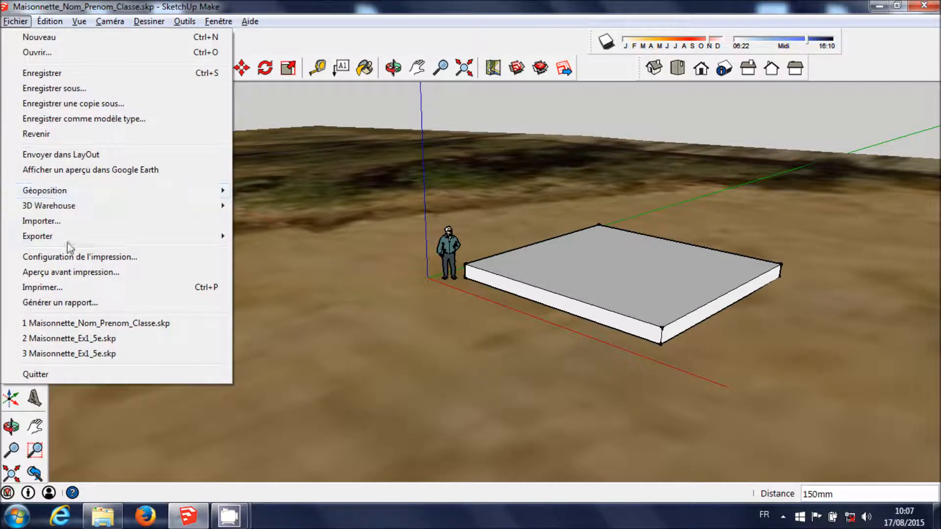
pyautogui.moveTo(72, 242)
pyautogui.click(276, 236)
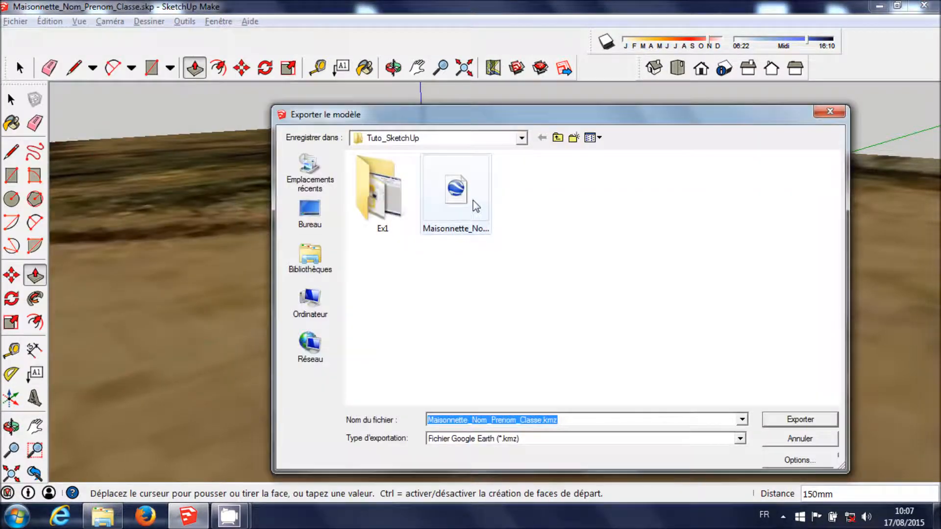
pyautogui.click(479, 212)
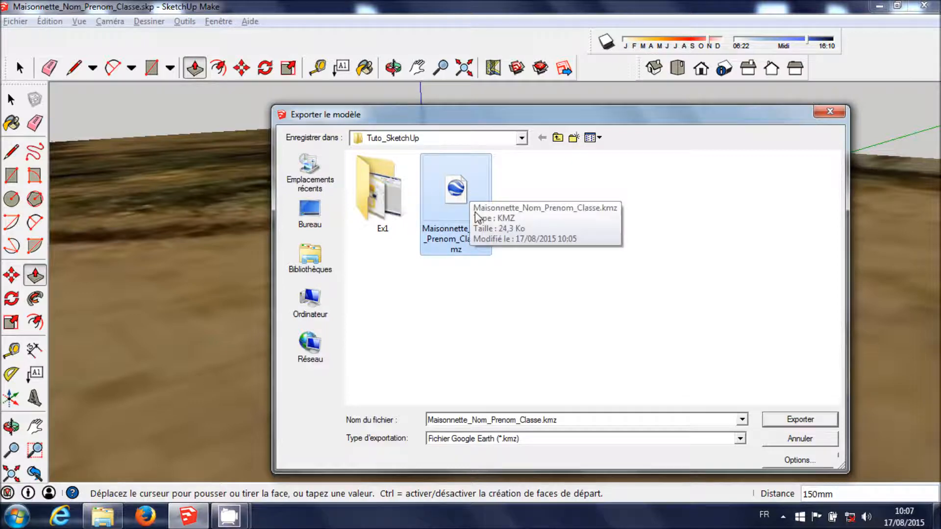
pyautogui.click(801, 420)
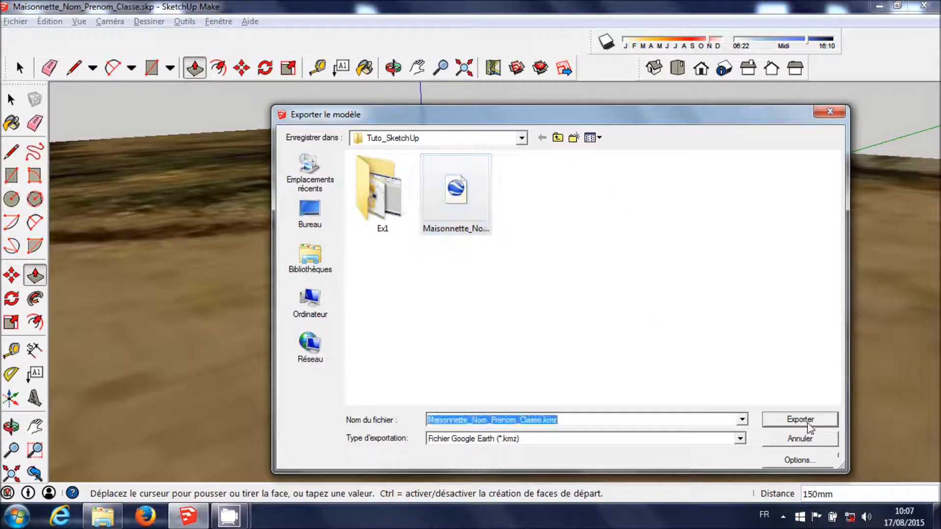
pyautogui.click(511, 261)
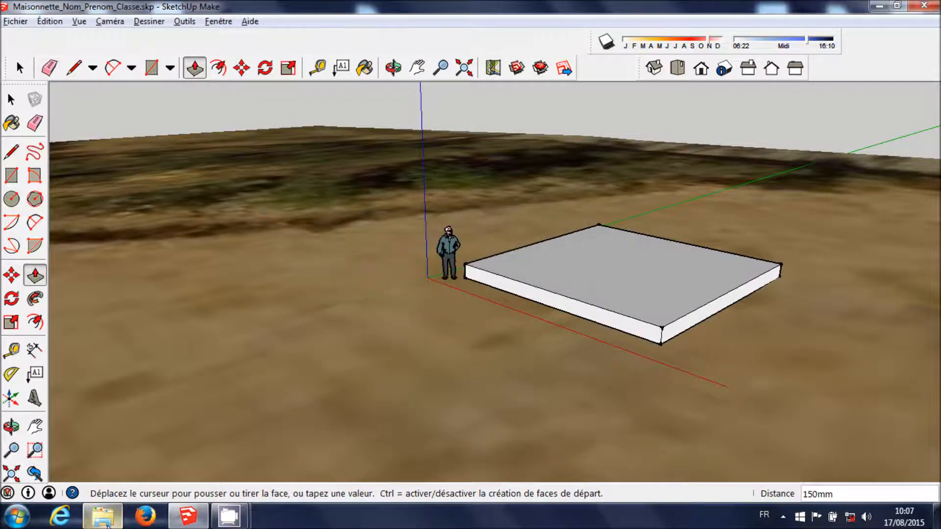
# - Open the re-exported Maisonnette_Nom_Prenom_Classe.kmz from File Explorer in Google Earth and examine the thickened slab on its plot
pyautogui.click(107, 504)
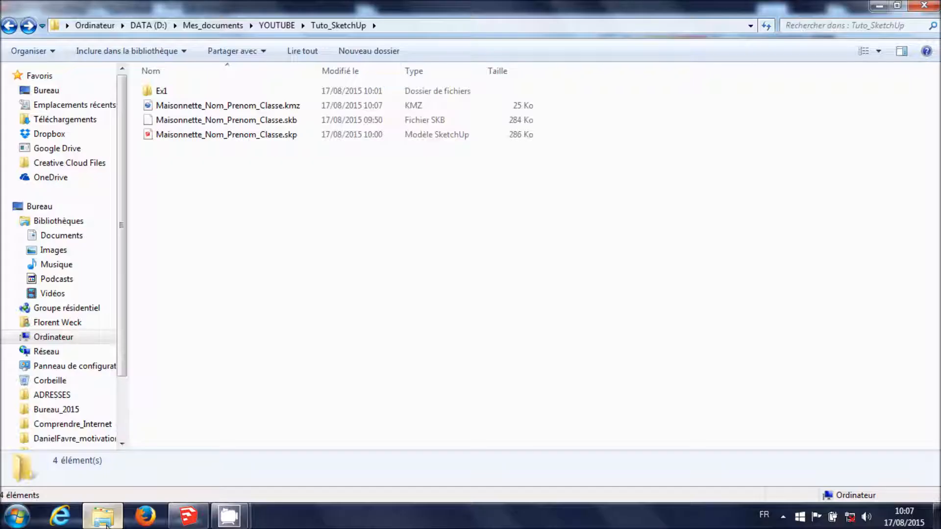
pyautogui.doubleClick(202, 108)
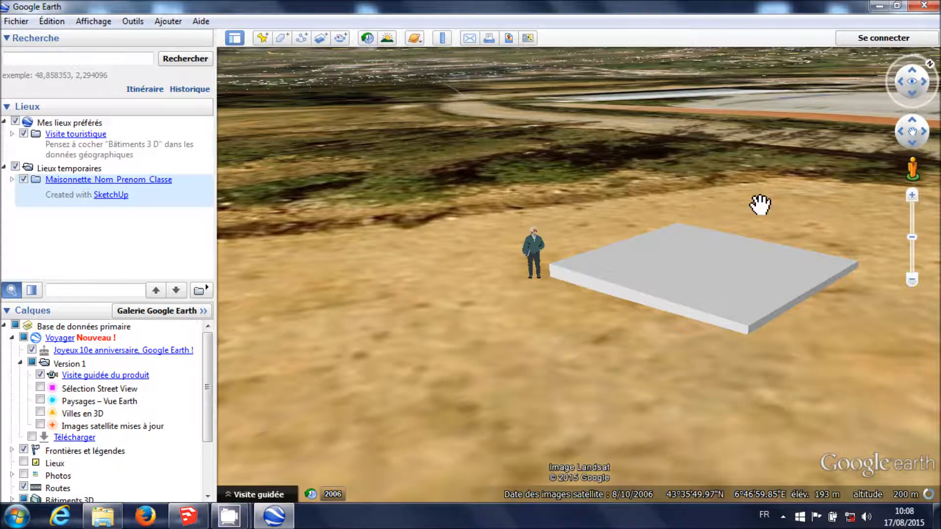
pyautogui.moveTo(871, 338); pyautogui.dragTo(590, 319)
pyautogui.moveTo(706, 284); pyautogui.dragTo(861, 281)
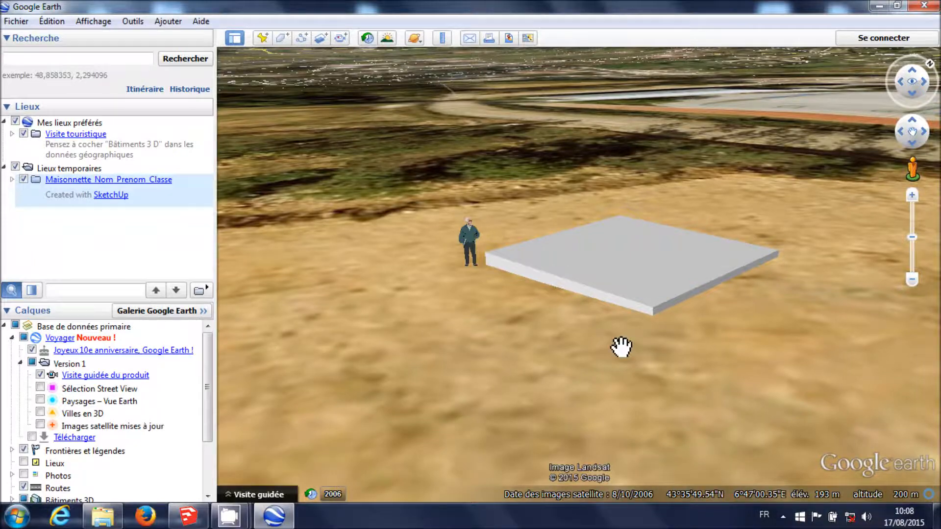
pyautogui.scroll(-2, 621, 347)
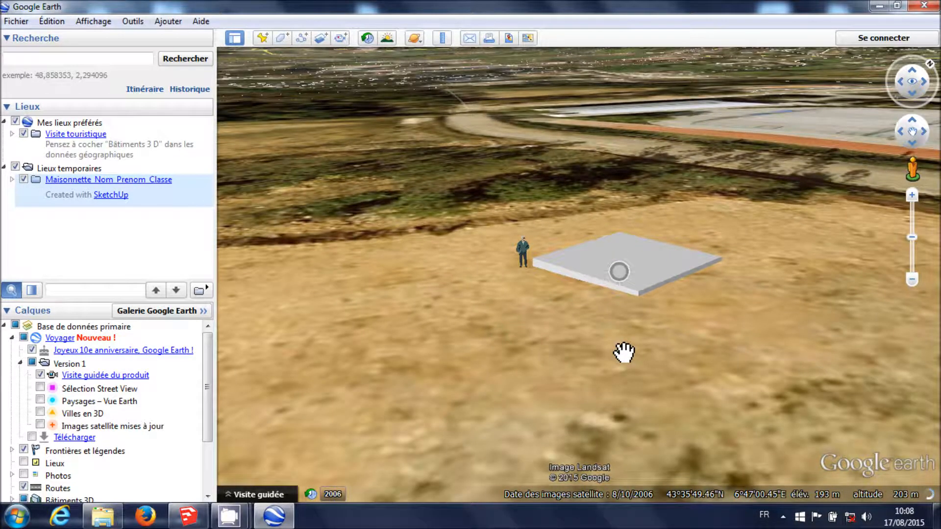
pyautogui.scroll(3, 623, 352)
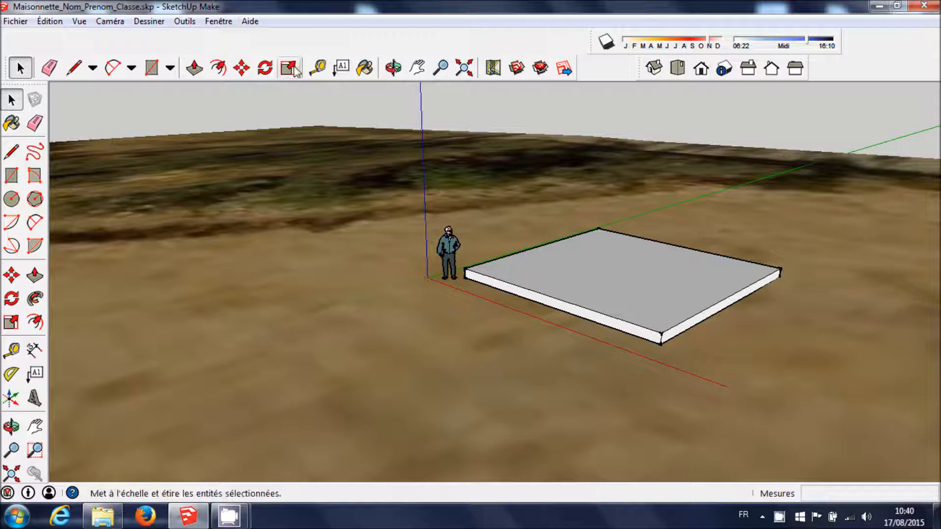
# - Offset the outline of the slab's upper face inward by 200 mm to mark the wall thickness
pyautogui.click(219, 68)
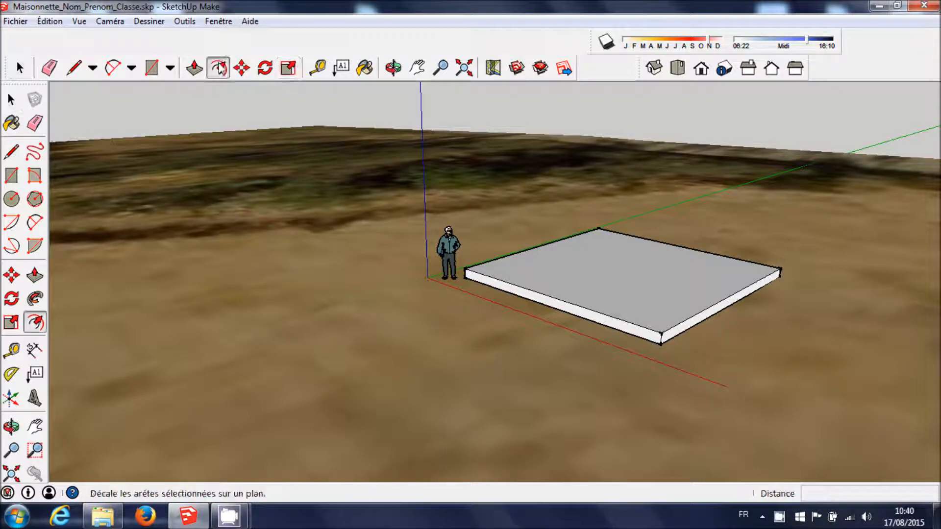
pyautogui.click(505, 257)
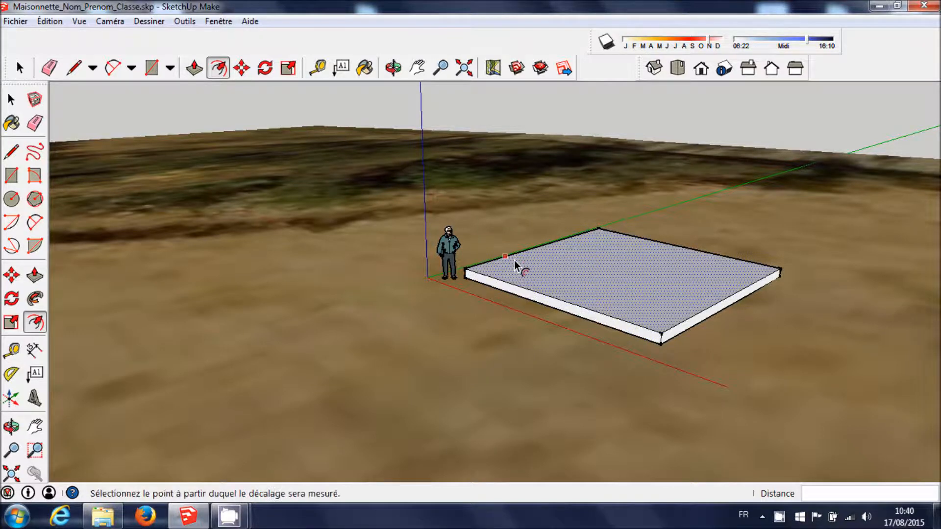
pyautogui.click(514, 261)
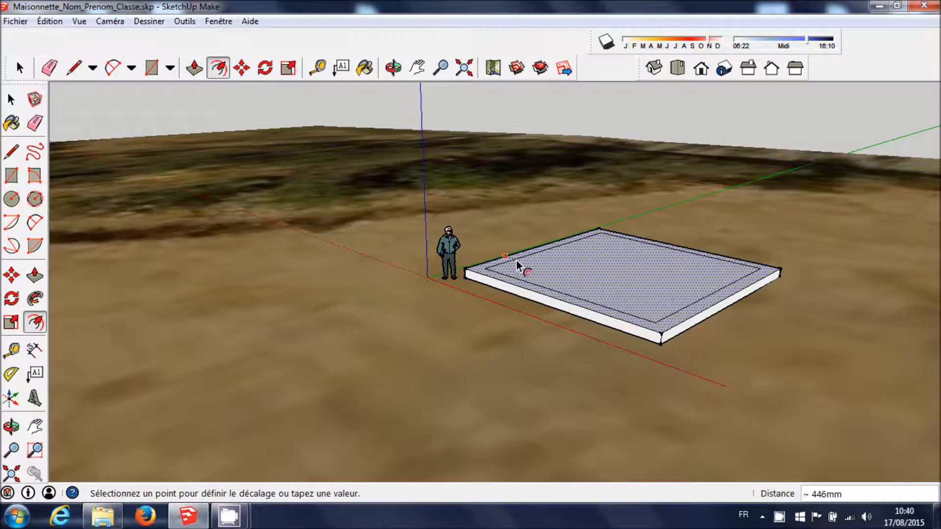
pyautogui.click(516, 260)
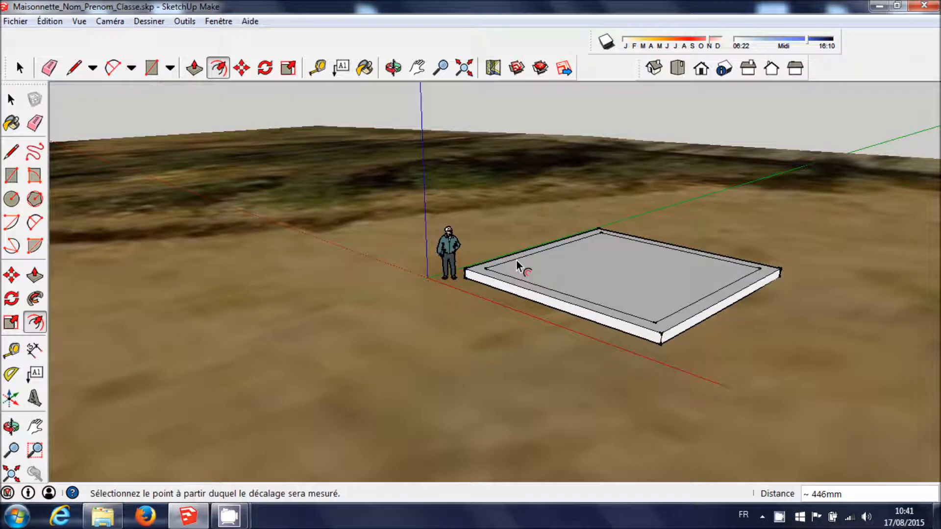
pyautogui.write('200')
pyautogui.press('Return')
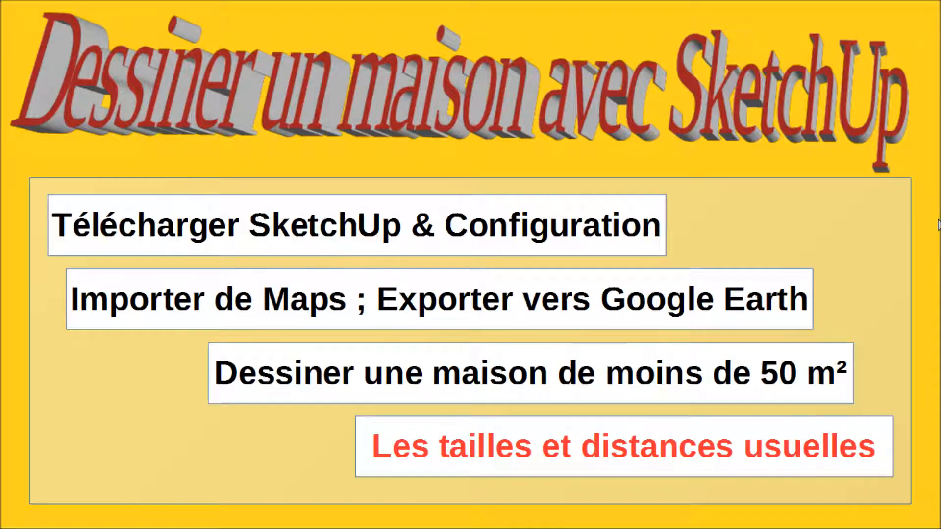
pyautogui.click(938, 225)
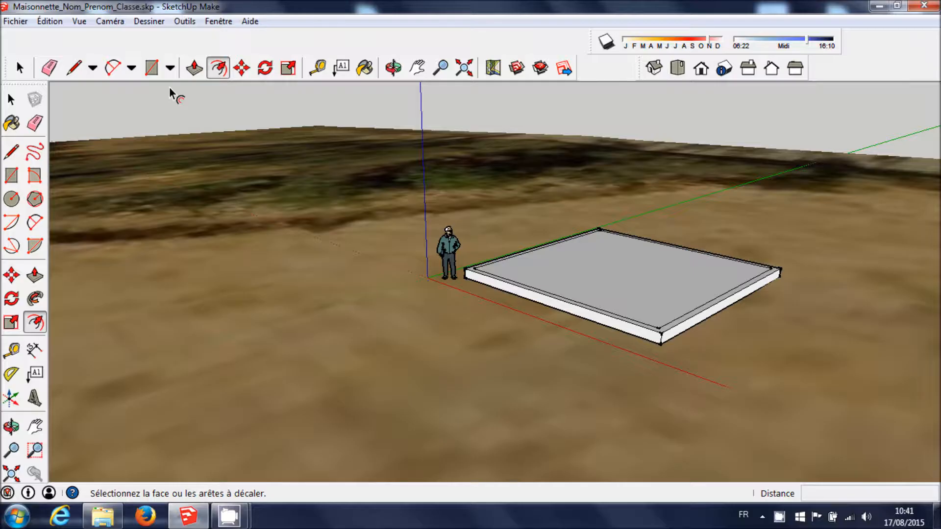
# - Push/Pull the border strip around the slab's upper face upward by 2500 mm to raise the walls
pyautogui.click(194, 69)
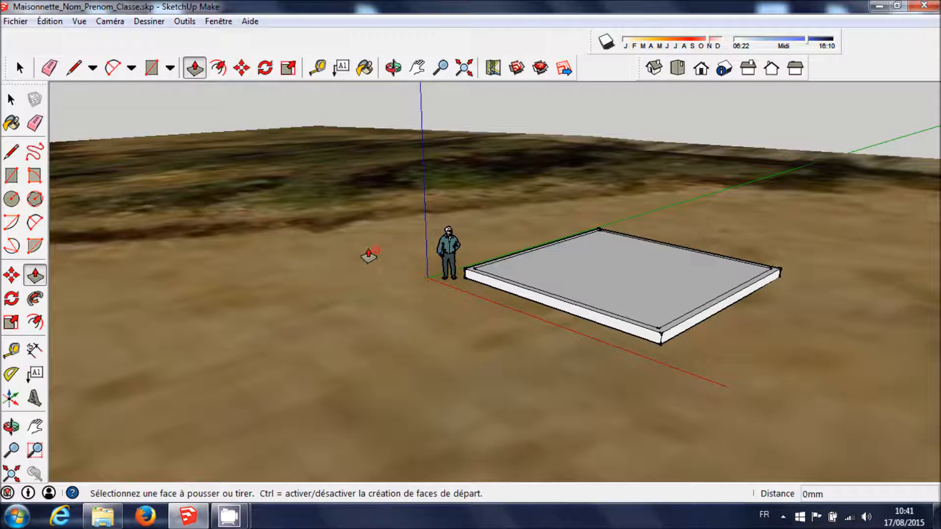
pyautogui.scroll(2, 541, 274)
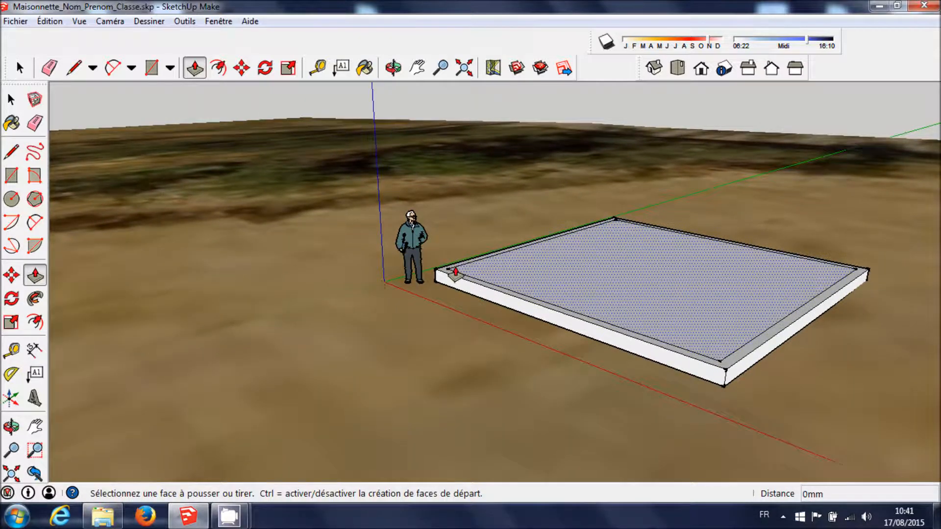
pyautogui.click(450, 273)
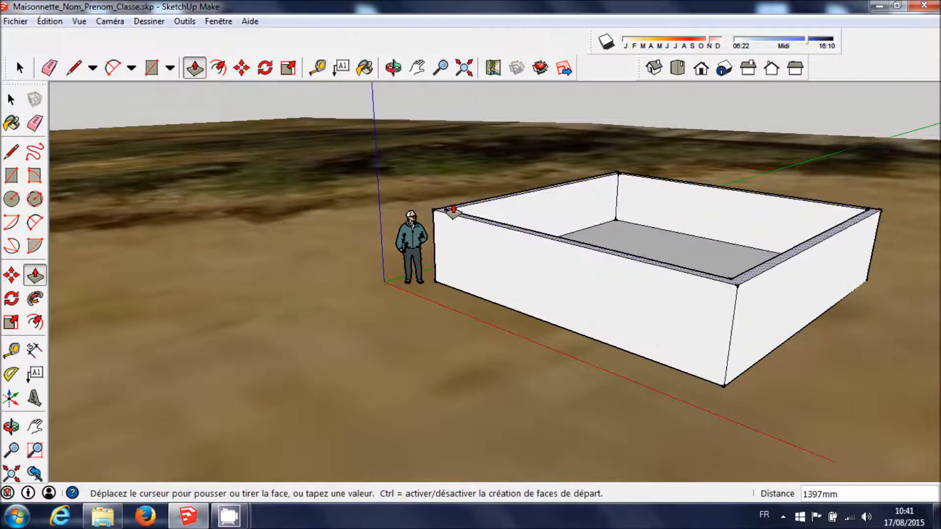
pyautogui.click(455, 203)
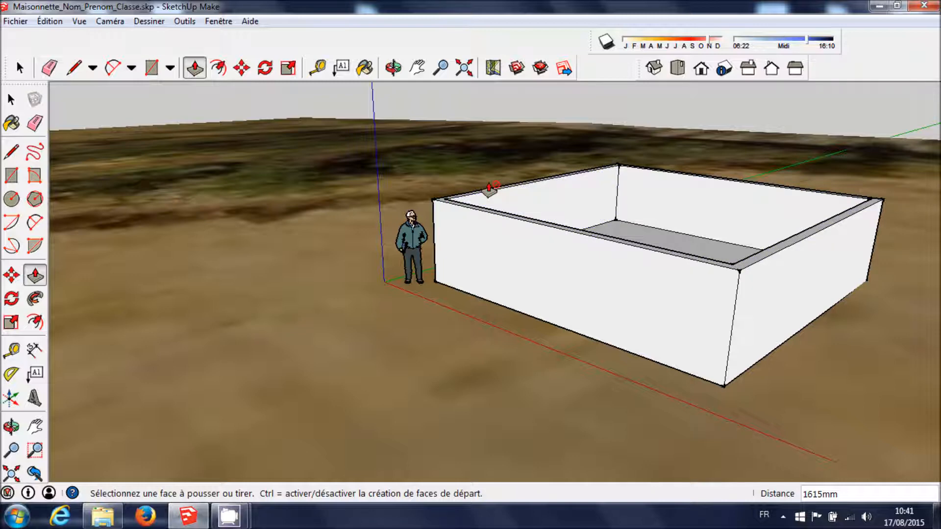
pyautogui.write('2500')
pyautogui.press('Return')
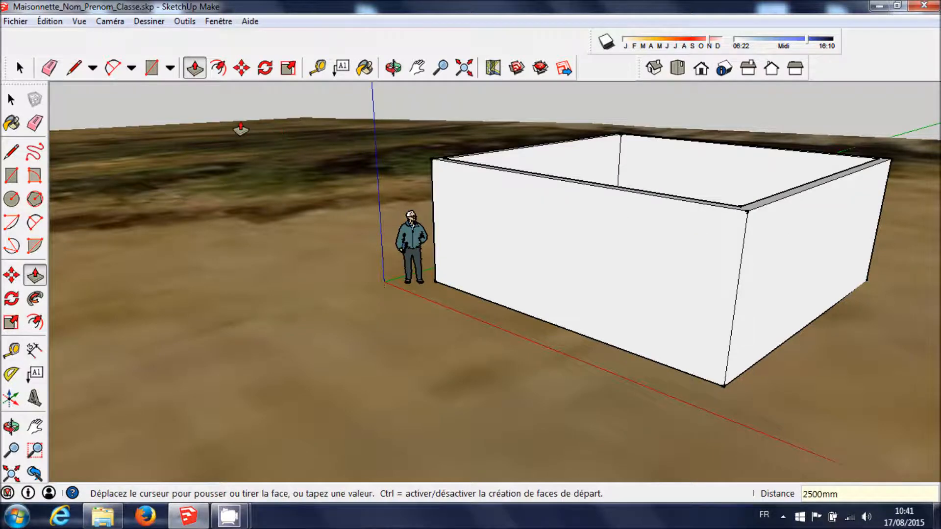
# - In top view, place a Tape Measure guide 2500 mm inward from the east inner edge of the floor
pyautogui.click(393, 67)
pyautogui.moveTo(703, 185); pyautogui.dragTo(762, 317)
pyautogui.press('p')
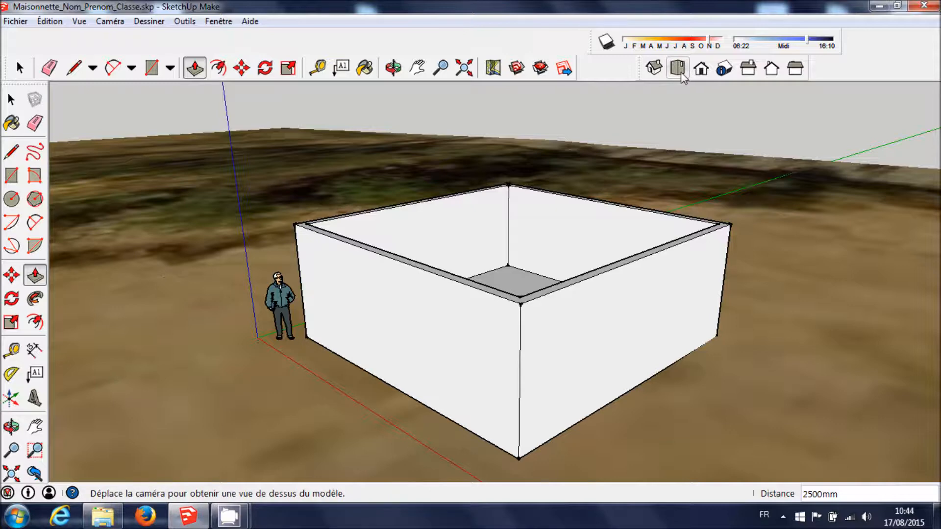
pyautogui.click(677, 68)
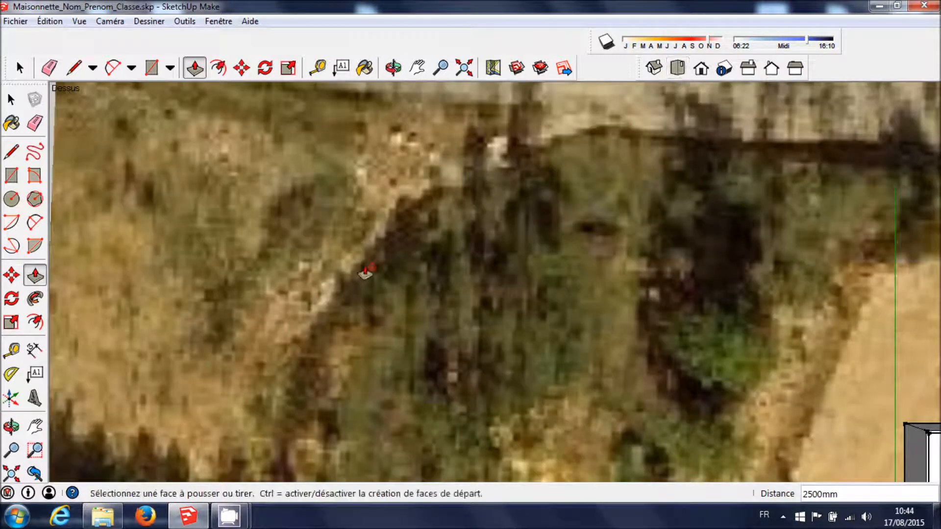
pyautogui.scroll(-4, 365, 272)
pyautogui.scroll(6, 630, 361)
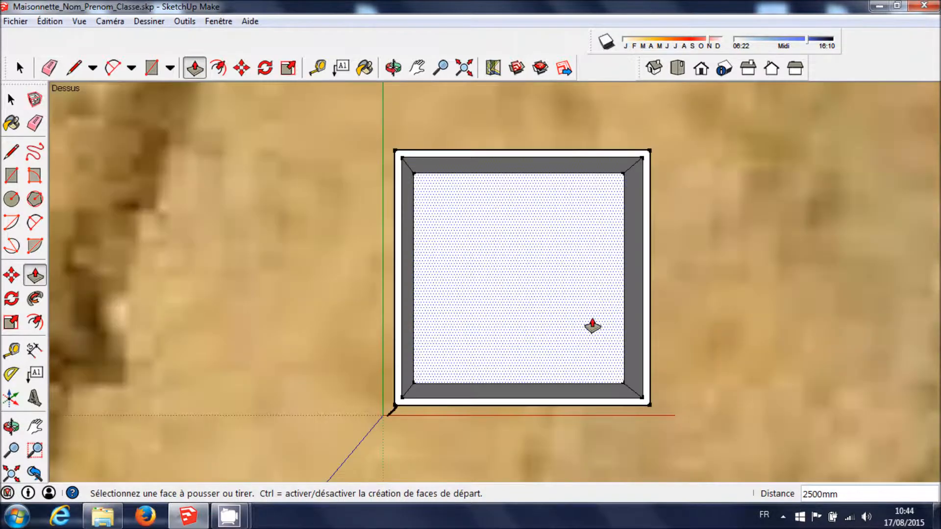
pyautogui.scroll(2, 572, 308)
pyautogui.scroll(1, 572, 309)
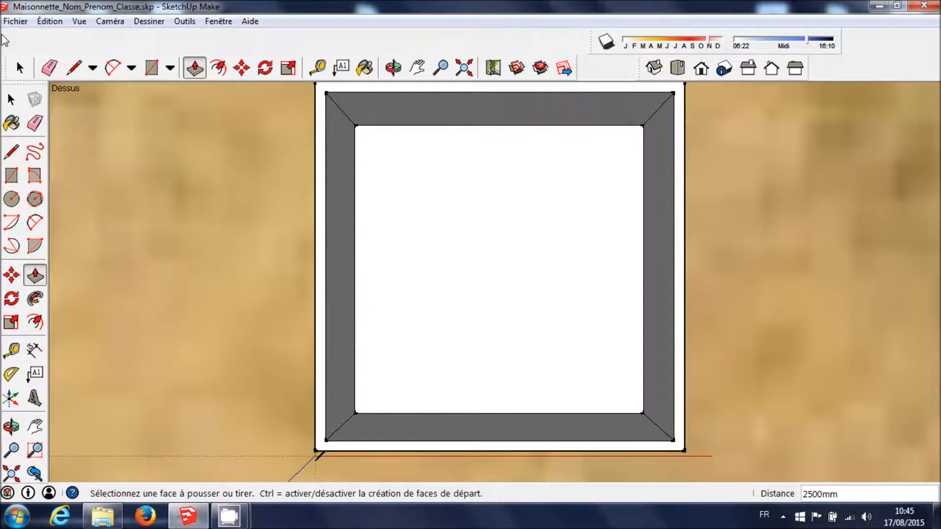
pyautogui.click(318, 67)
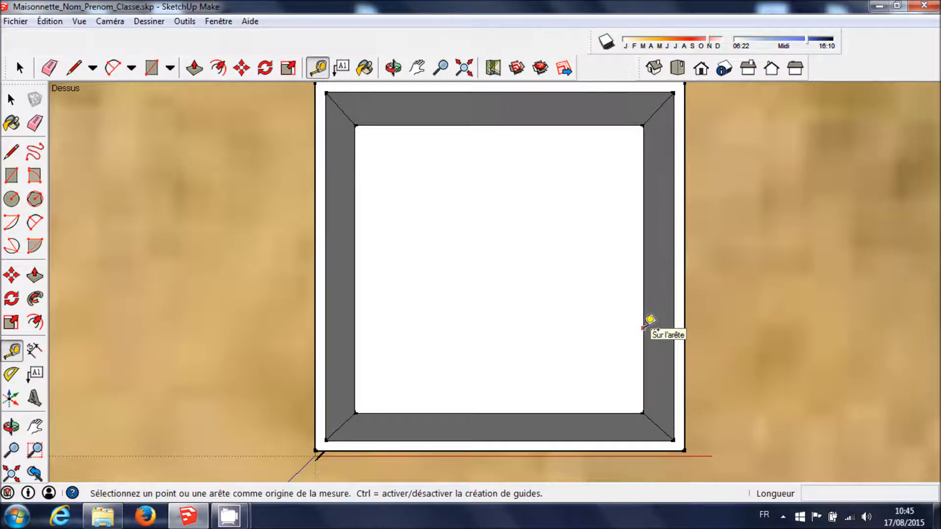
pyautogui.click(643, 327)
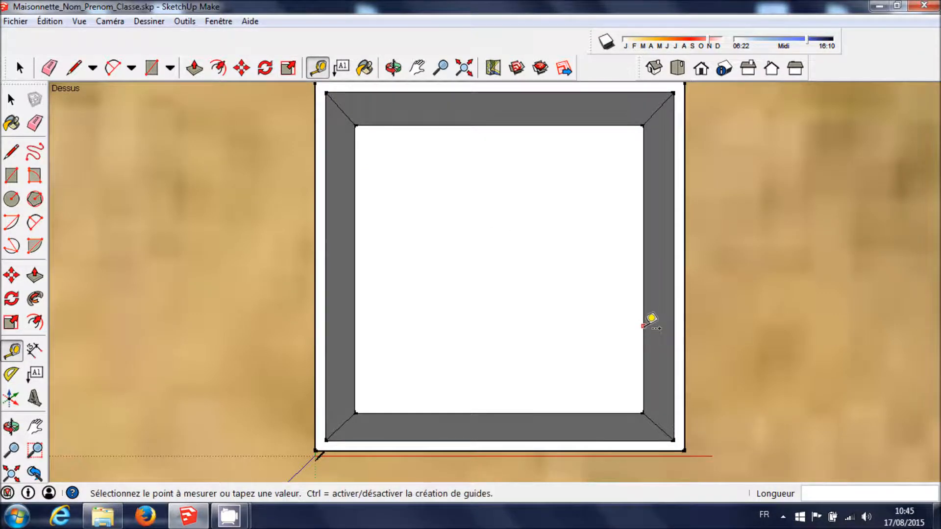
pyautogui.click(555, 309)
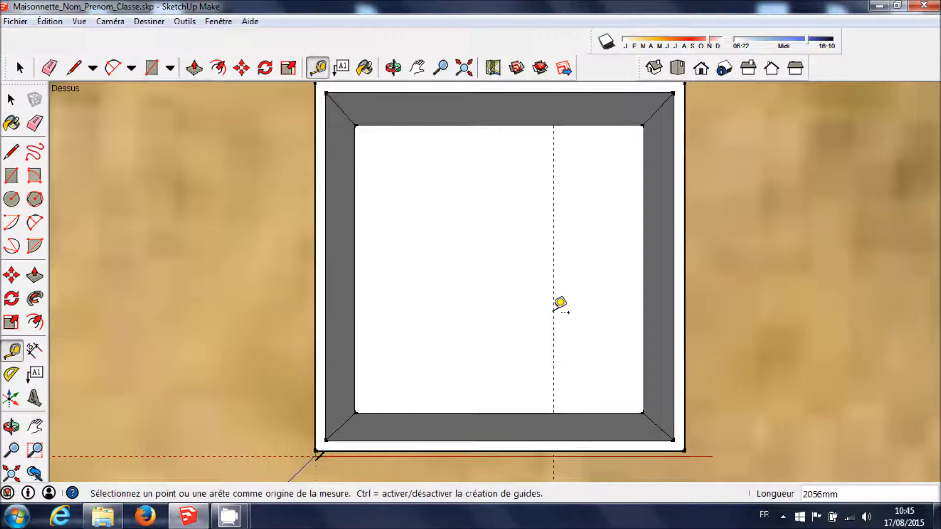
pyautogui.write('2500')
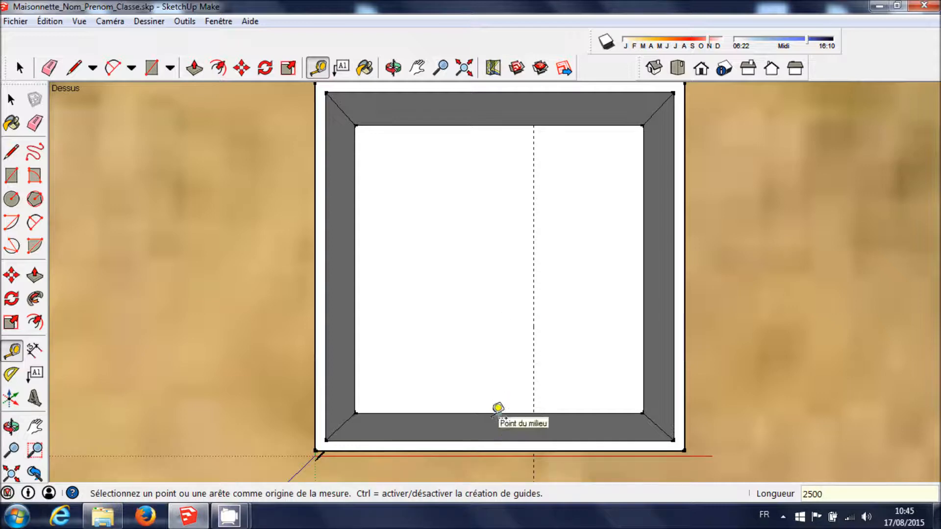
# - Place a guide across the floor, 2500 mm inward from its south inner edge
pyautogui.click(511, 413)
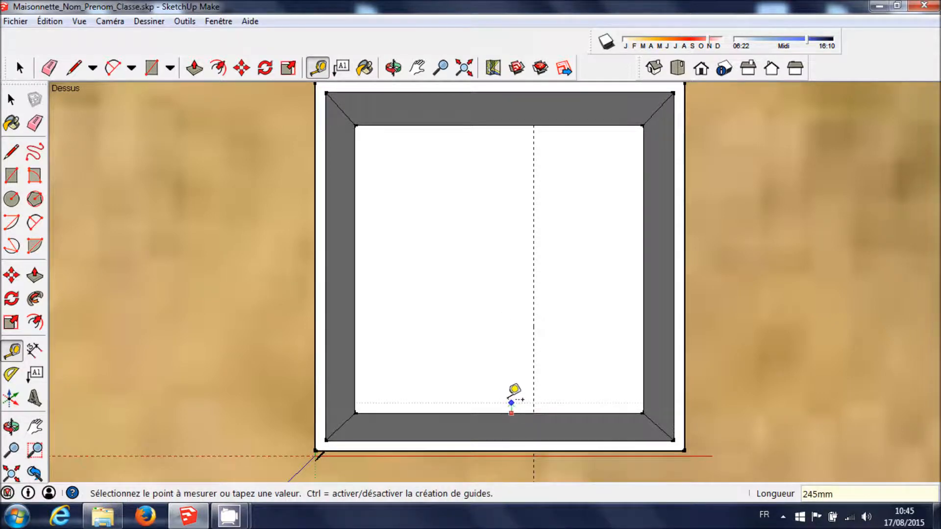
pyautogui.click(517, 322)
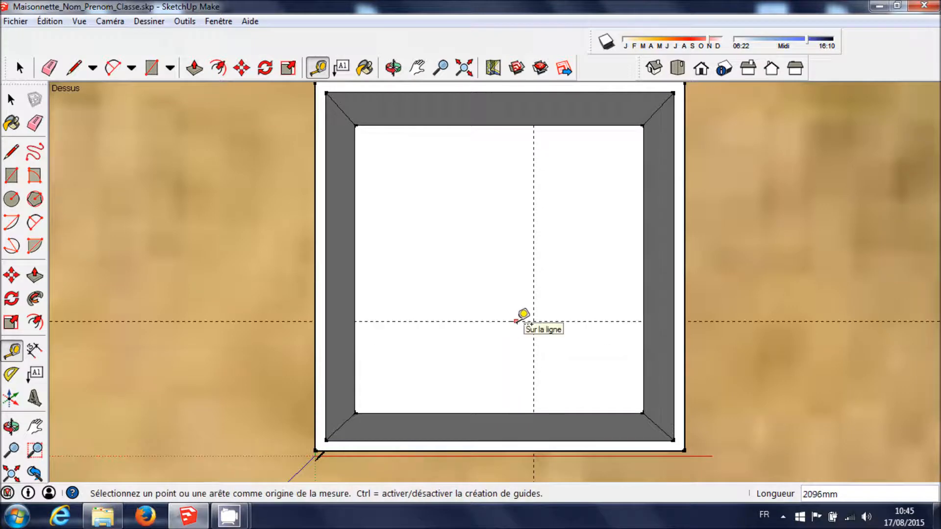
pyautogui.write('2500')
pyautogui.press('Return')
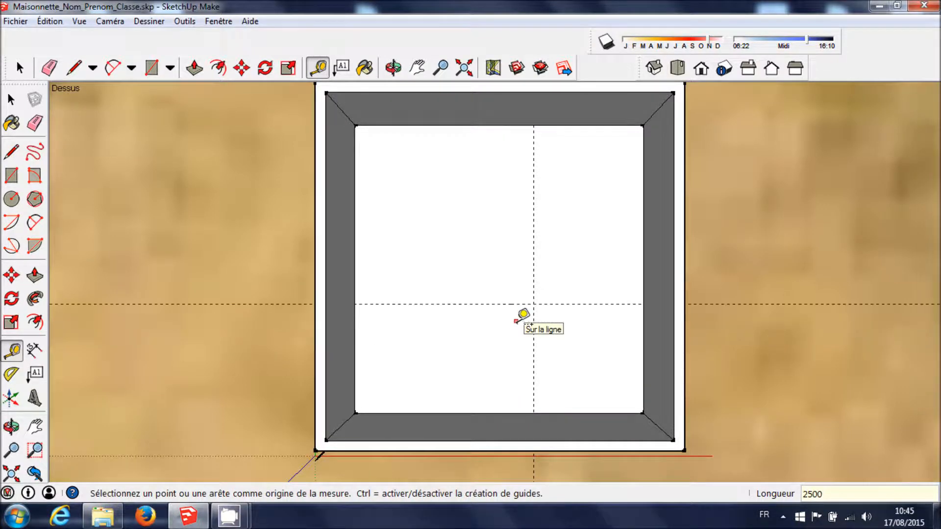
pyautogui.click(511, 125)
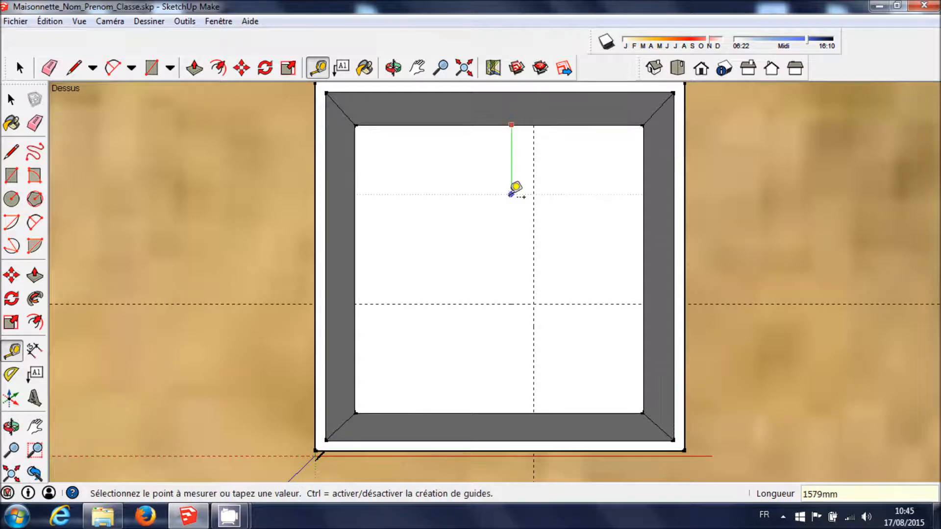
pyautogui.click(511, 210)
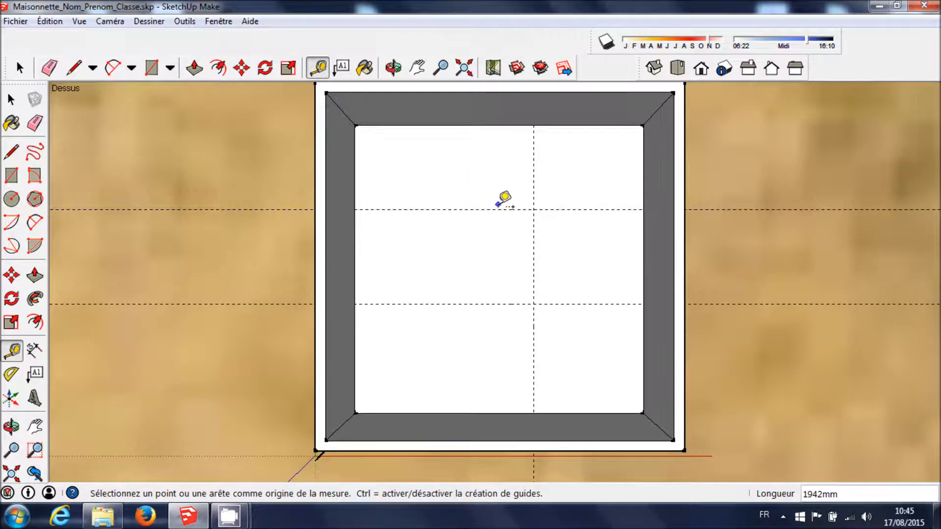
pyautogui.write('2500')
pyautogui.hotkey('ctrl', 'z')
# - Place a guide across the floor, 2500 mm inward from its north inner edge
pyautogui.click(450, 125)
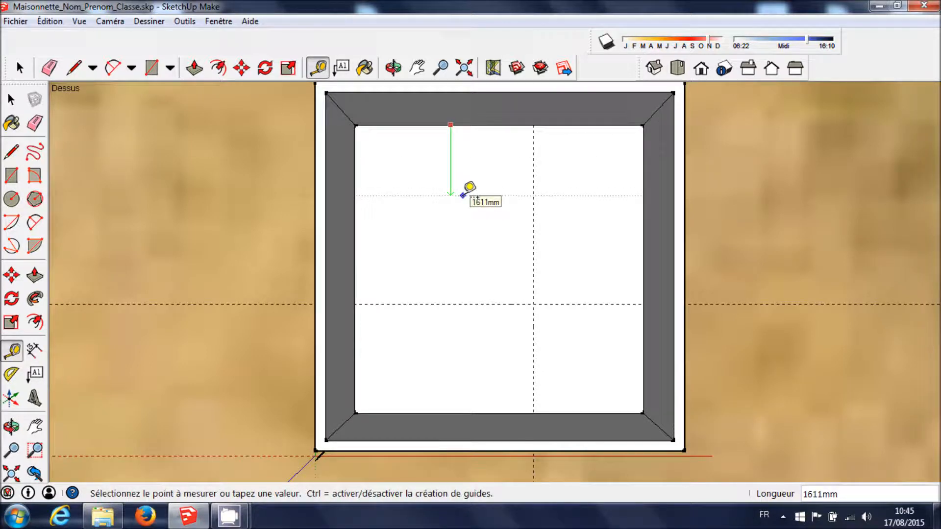
pyautogui.click(464, 209)
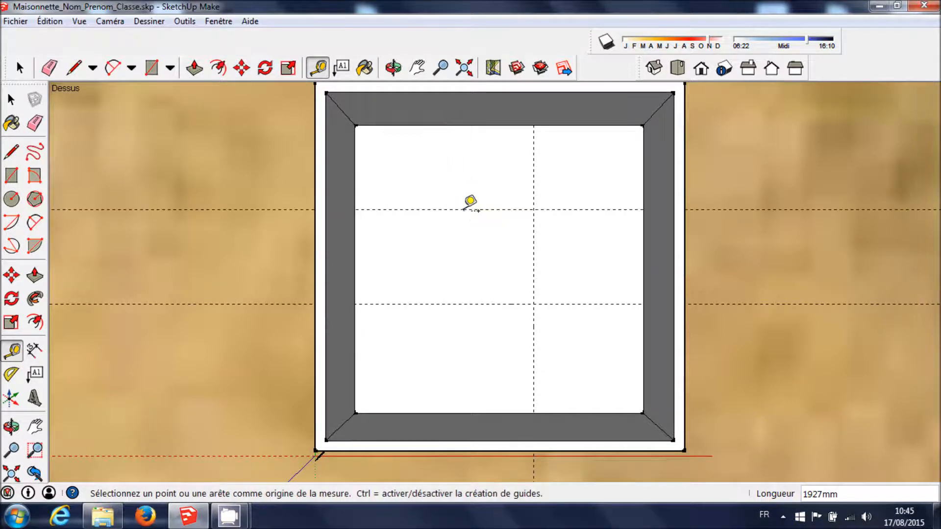
pyautogui.write('2500')
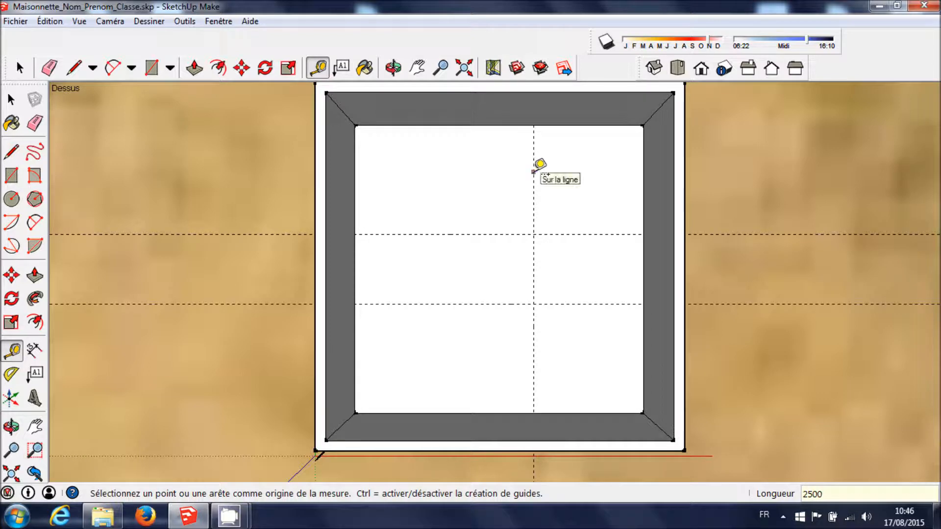
# - Place a parallel guide 1000 mm west of the existing north-south guide
pyautogui.click(533, 171)
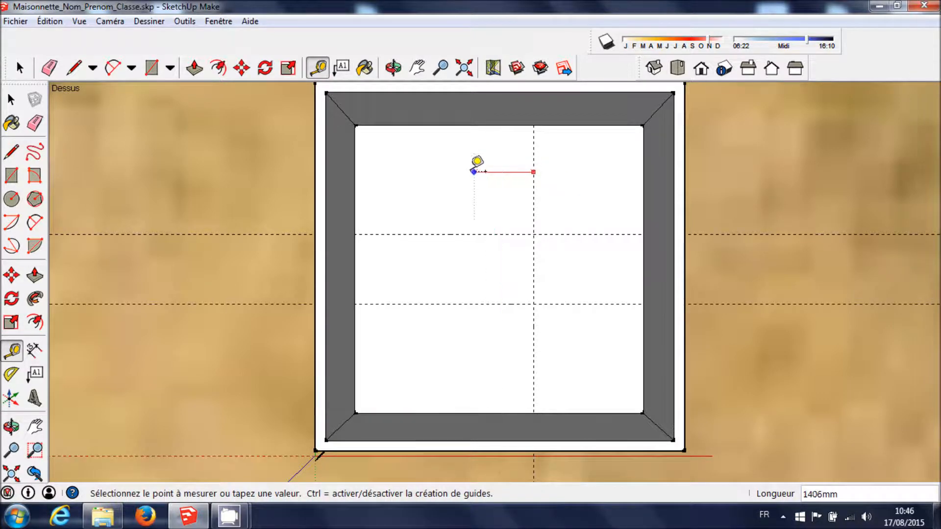
pyautogui.click(486, 172)
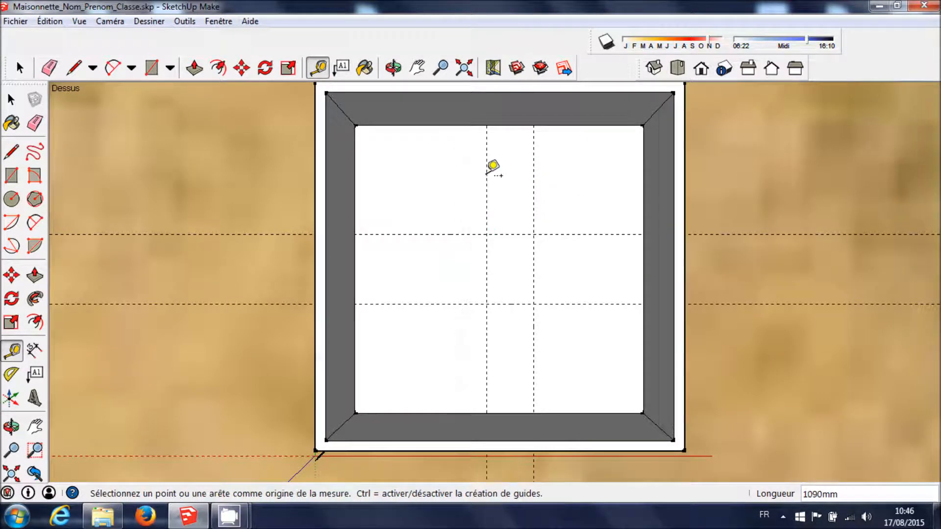
pyautogui.write('1000')
pyautogui.press('Return')
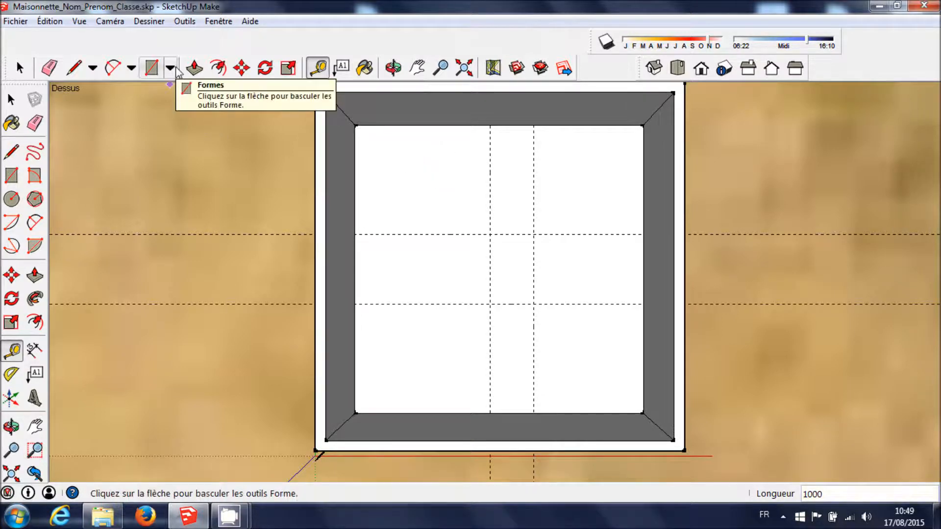
pyautogui.click(170, 68)
pyautogui.click(185, 91)
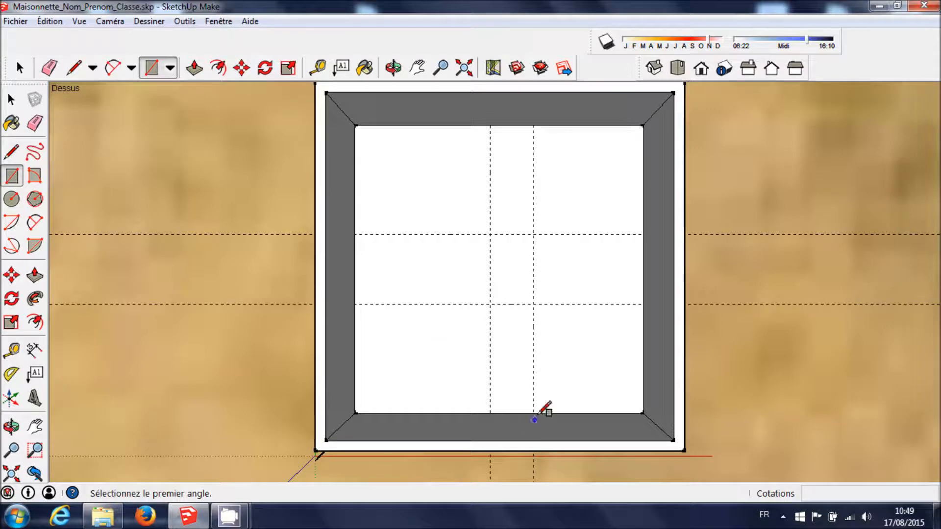
pyautogui.click(534, 413)
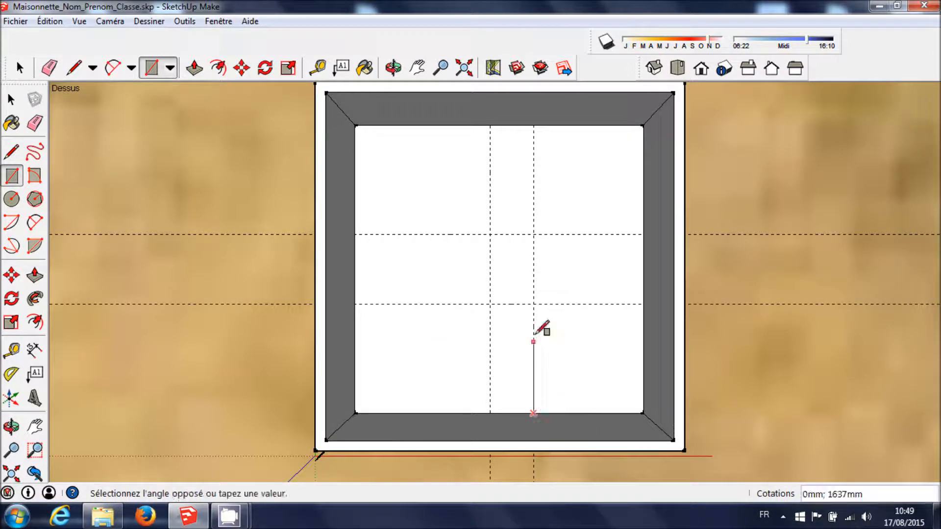
pyautogui.click(545, 304)
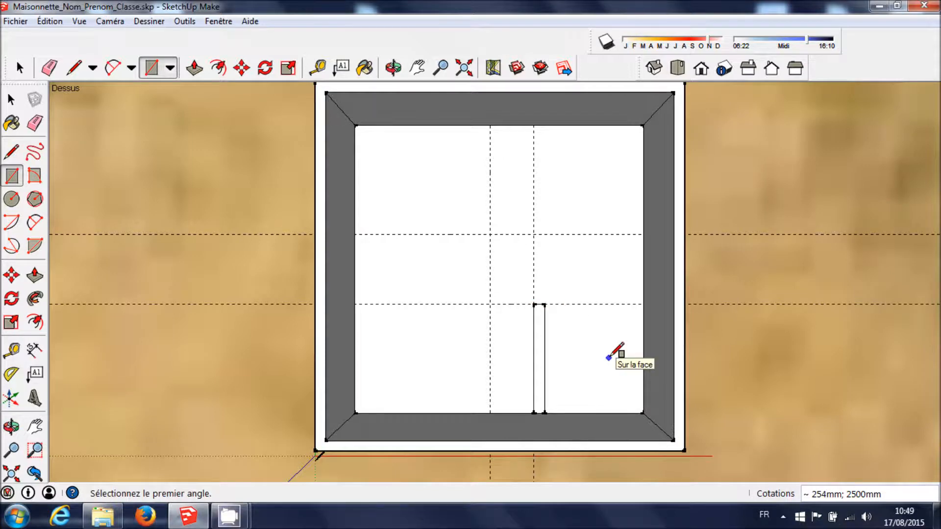
pyautogui.write('100;')
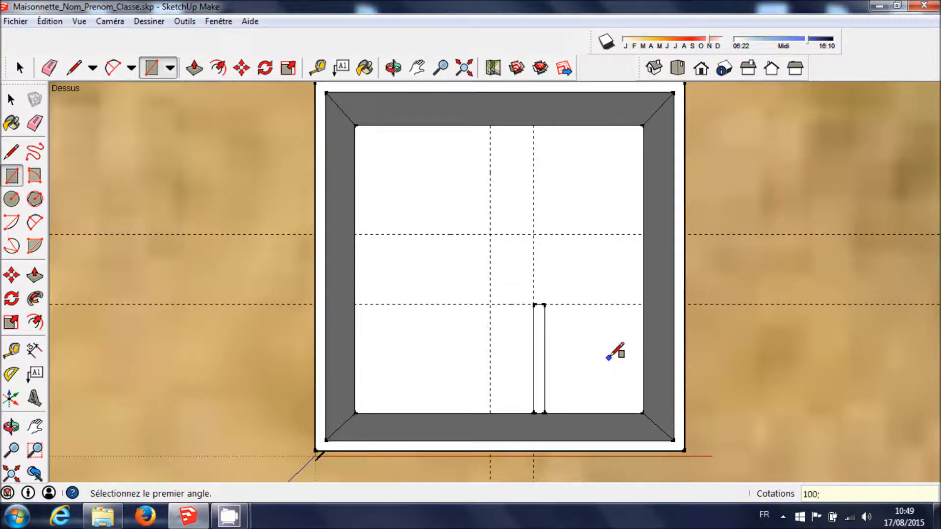
pyautogui.hotkey('ctrl', 'z')
# - Draw a 100 by 2500 mm partition rectangle along the eastern guide, from the south wall up to the southern cross guide
pyautogui.click(533, 413)
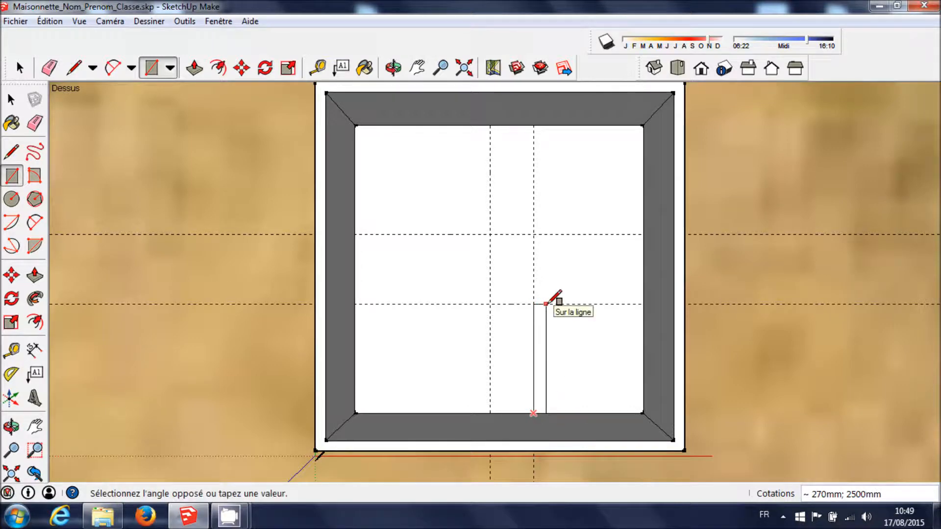
pyautogui.click(546, 304)
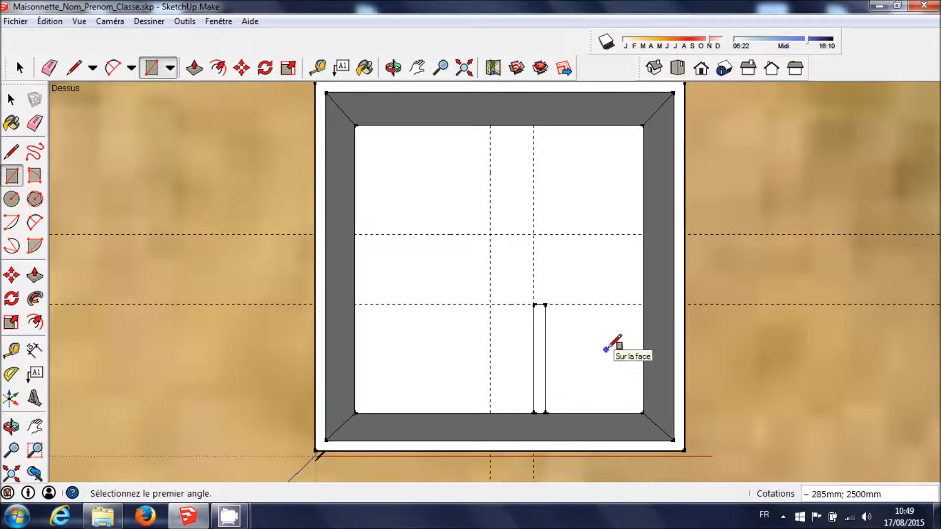
pyautogui.write('100;2500')
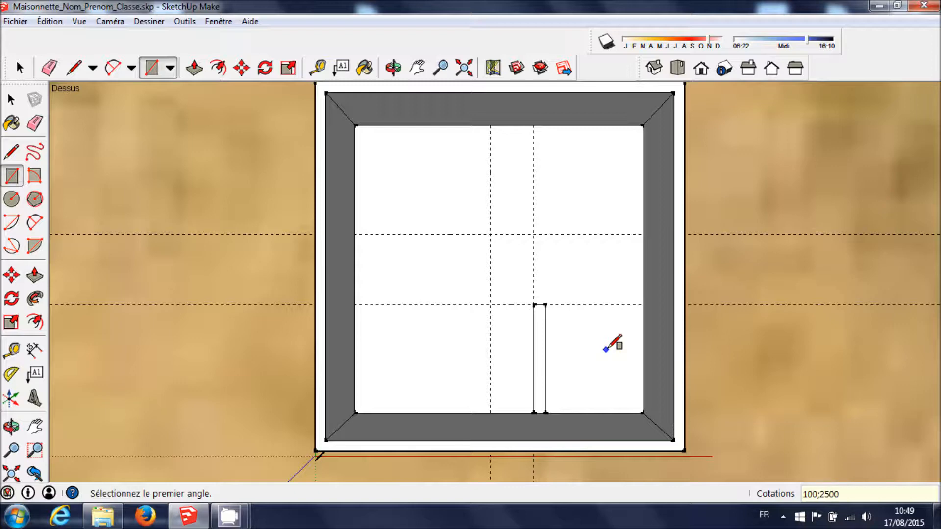
pyautogui.press('Return')
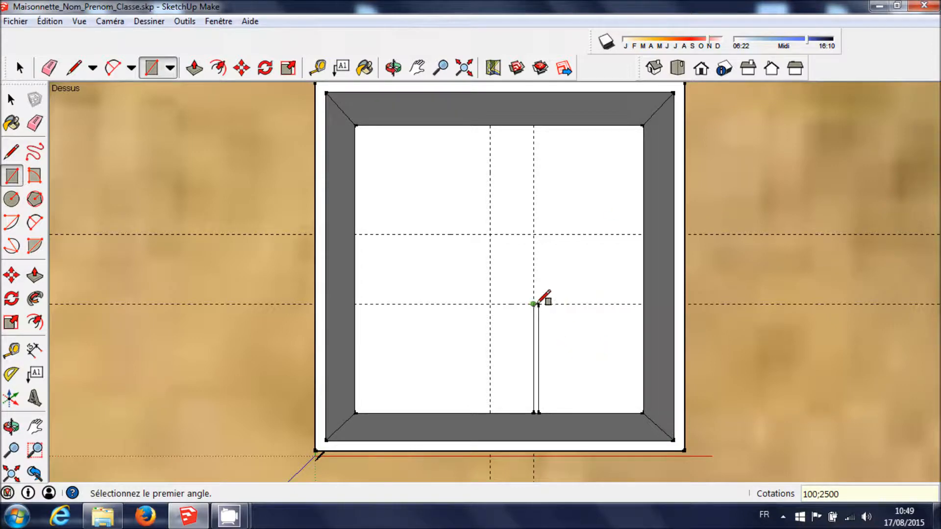
# - Draw a 2400 by 100 mm partition rectangle below the southern cross guide, from the first partition's top corner to the east wall
pyautogui.click(538, 305)
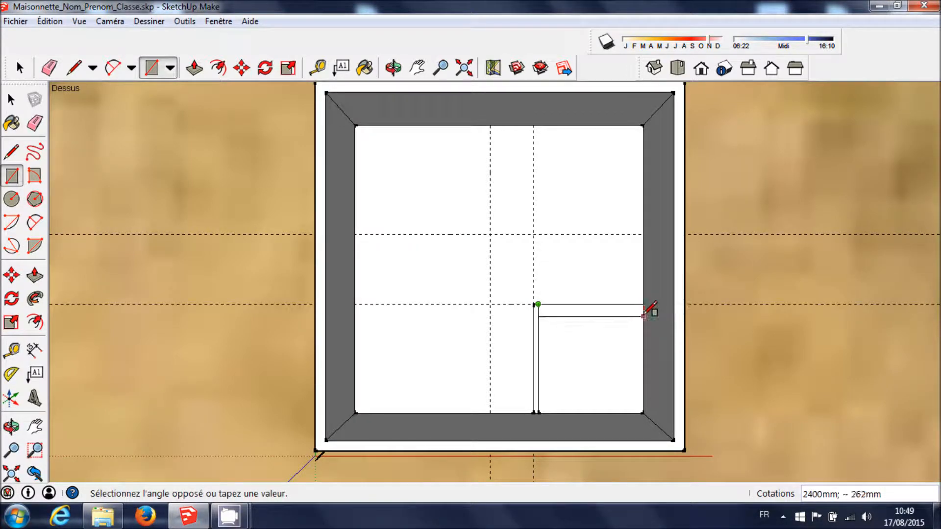
pyautogui.click(643, 313)
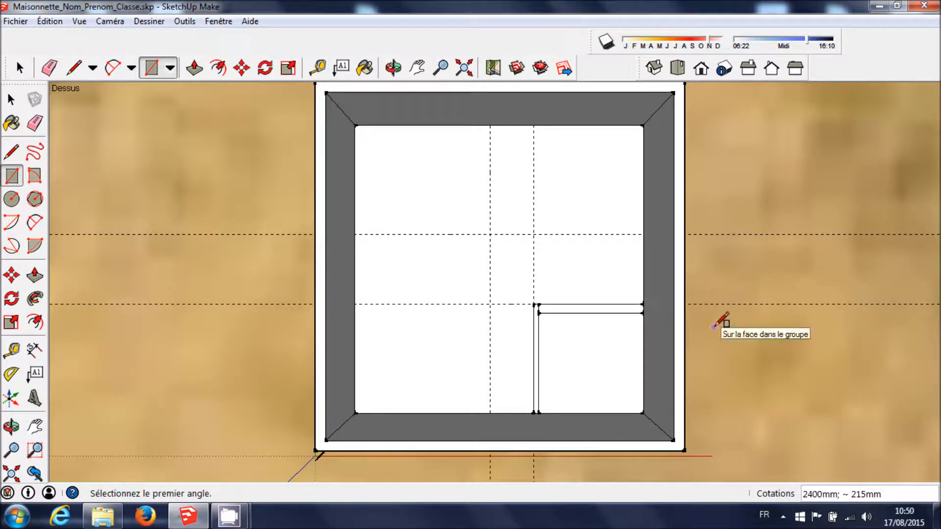
pyautogui.write('2')
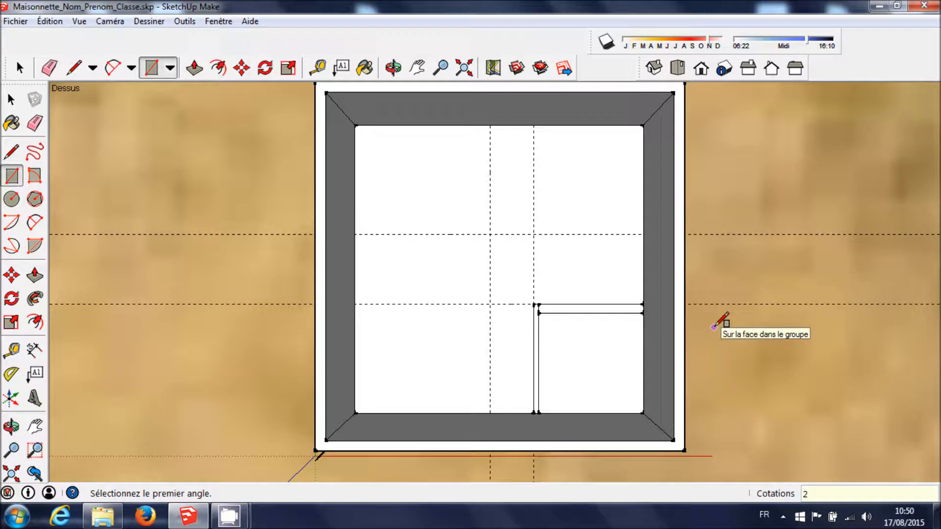
pyautogui.write('400;100')
pyautogui.press('Return')
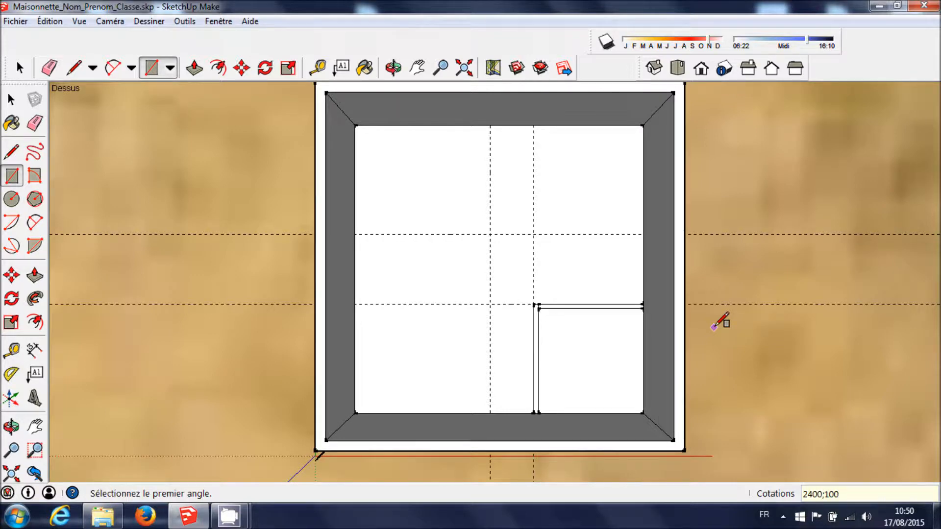
# - Draw a 4100 by 100 mm partition rectangle along the eastern guide, from the first partition's top corner to the north wall
pyautogui.click(534, 303)
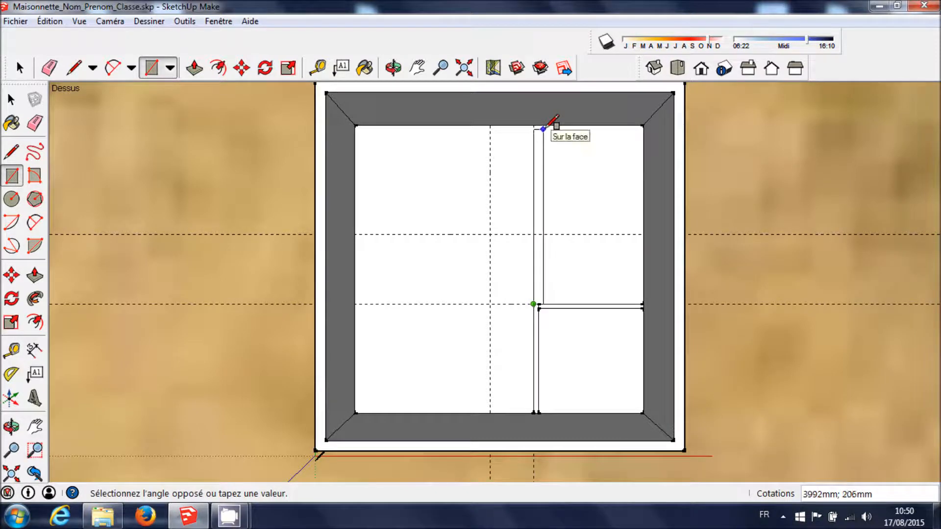
pyautogui.click(546, 125)
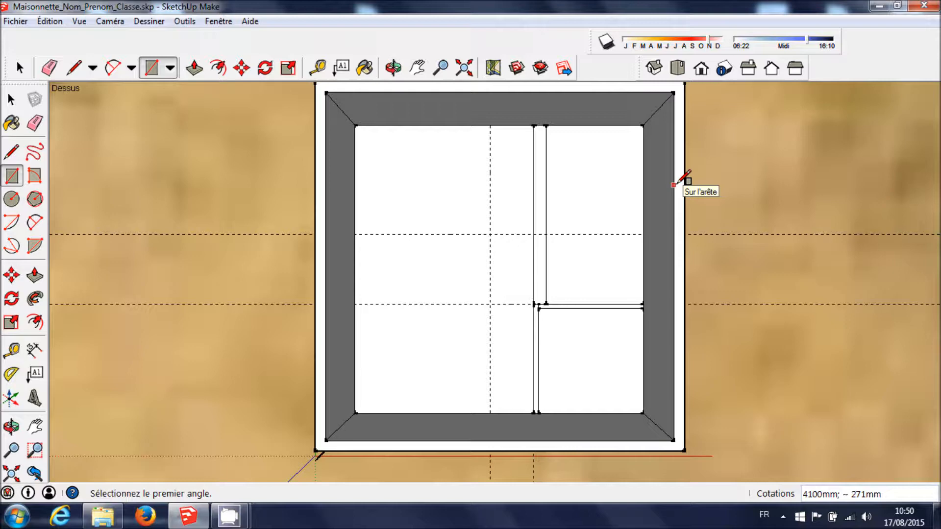
pyautogui.write('4100;100')
pyautogui.press('Return')
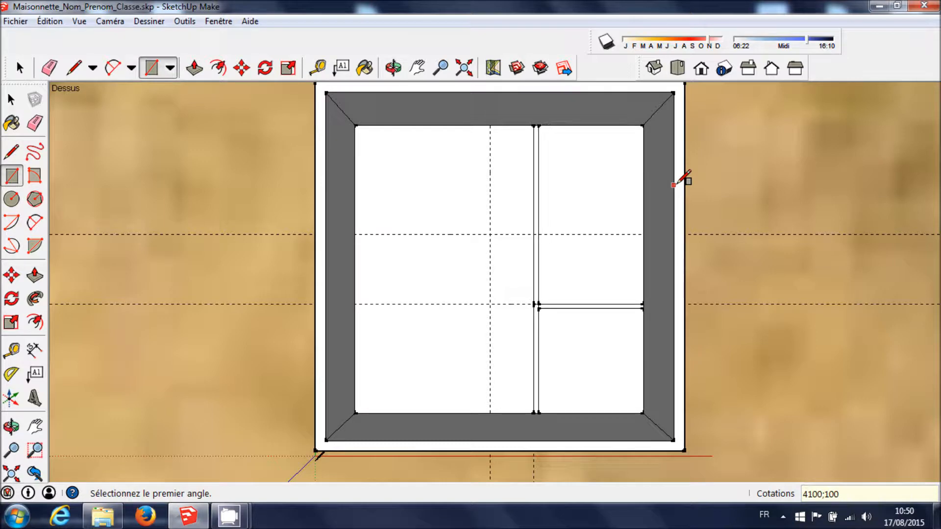
# - Draw a 4100 by 100 mm partition rectangle below the northern cross guide, from the west wall to the long north-south partition
pyautogui.click(354, 235)
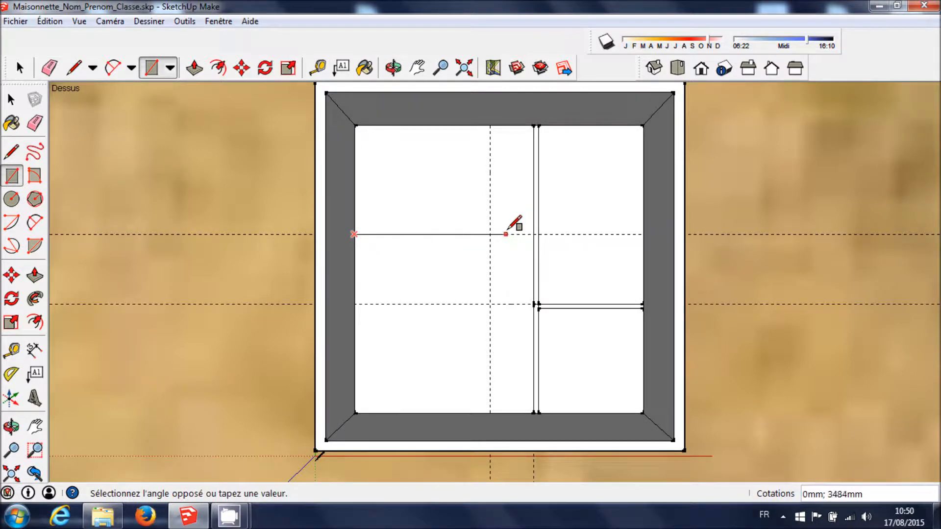
pyautogui.click(541, 234)
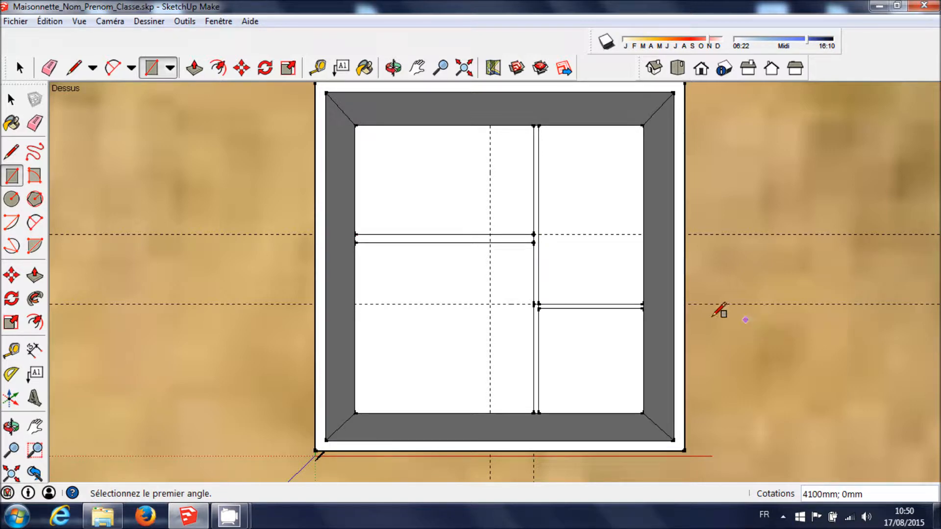
pyautogui.write('4')
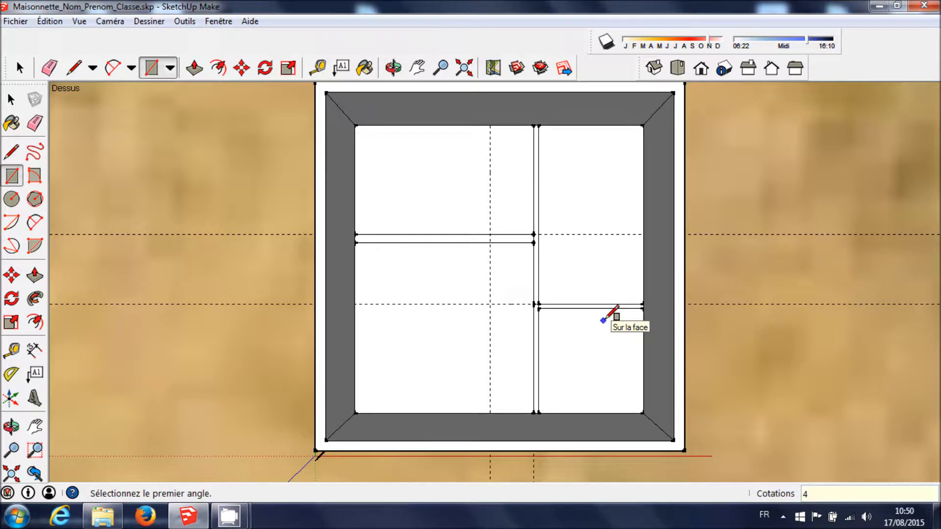
pyautogui.write('100;100')
pyautogui.press('Return')
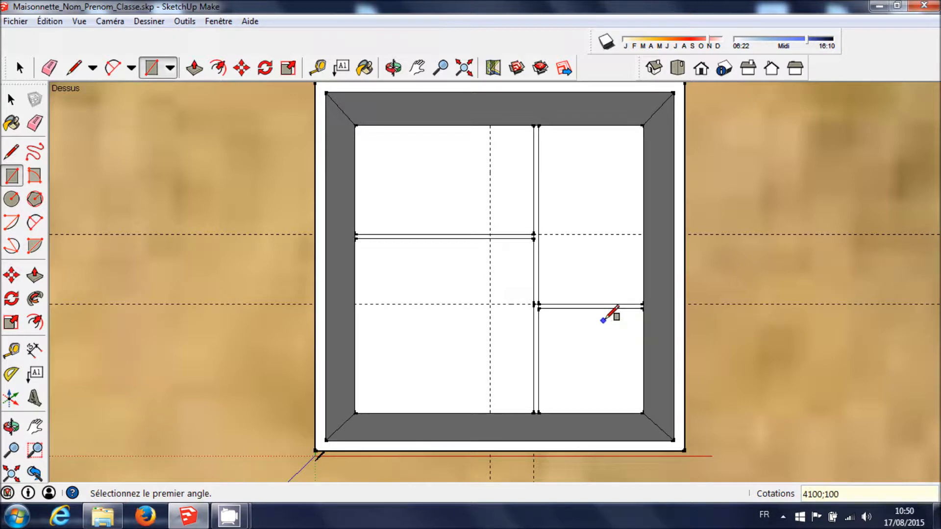
# - Draw a 100 by 2500 mm partition rectangle along the western guide, from the north wall down to the northern cross partition
pyautogui.scroll(2, 489, 212)
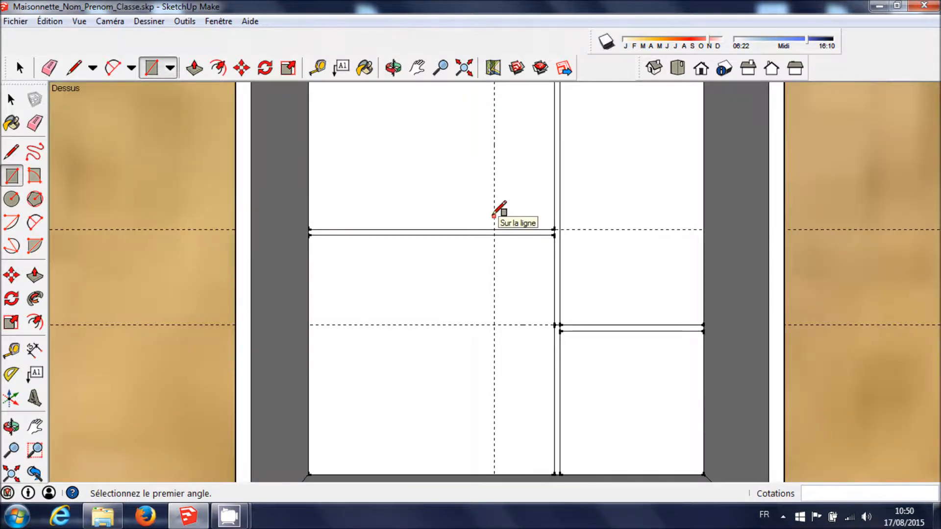
pyautogui.scroll(-1, 500, 210)
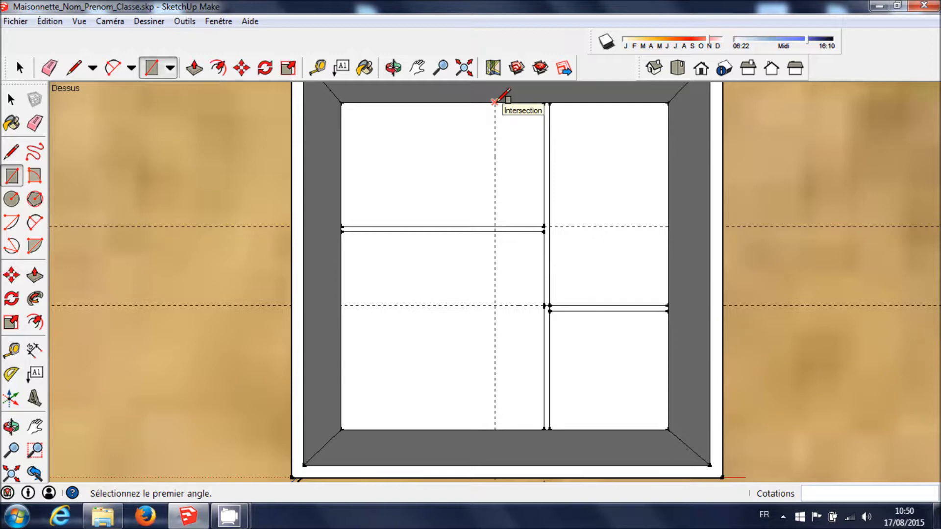
pyautogui.click(494, 102)
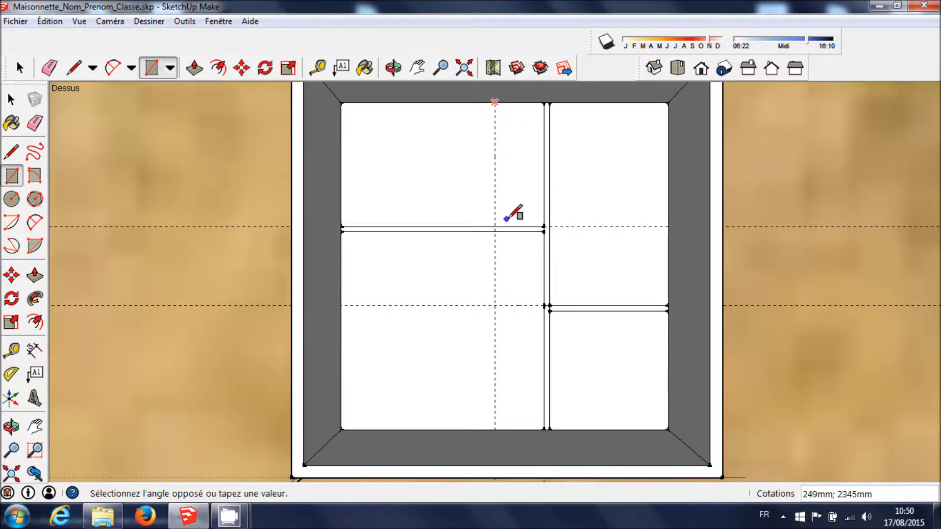
pyautogui.click(506, 226)
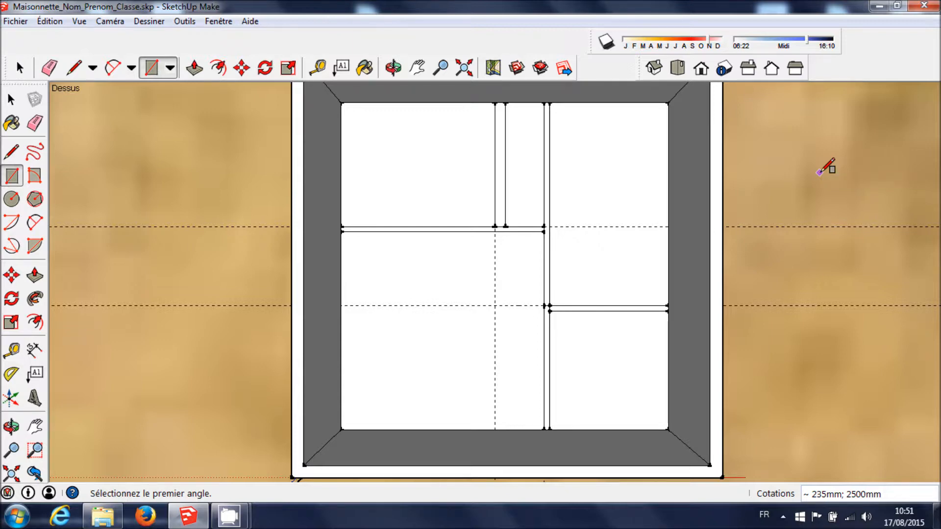
pyautogui.write('100;25')
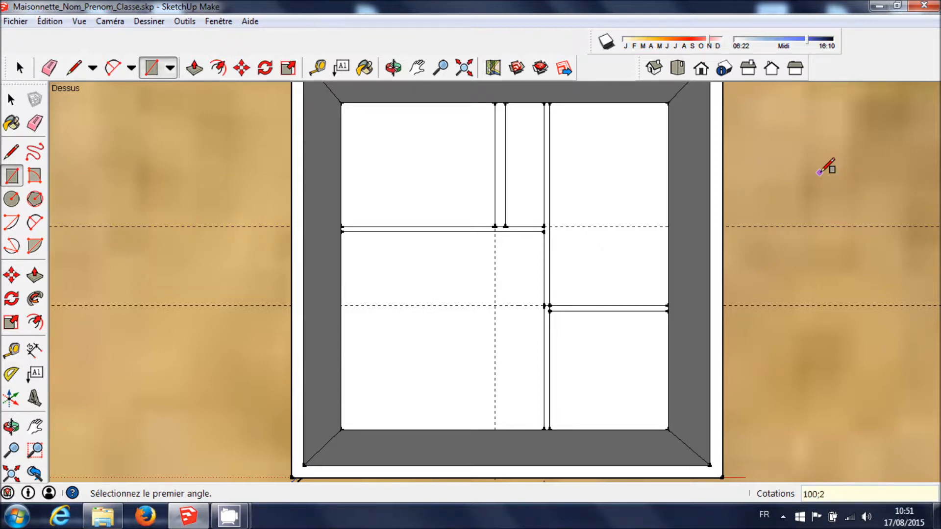
pyautogui.write('00')
pyautogui.press('Return')
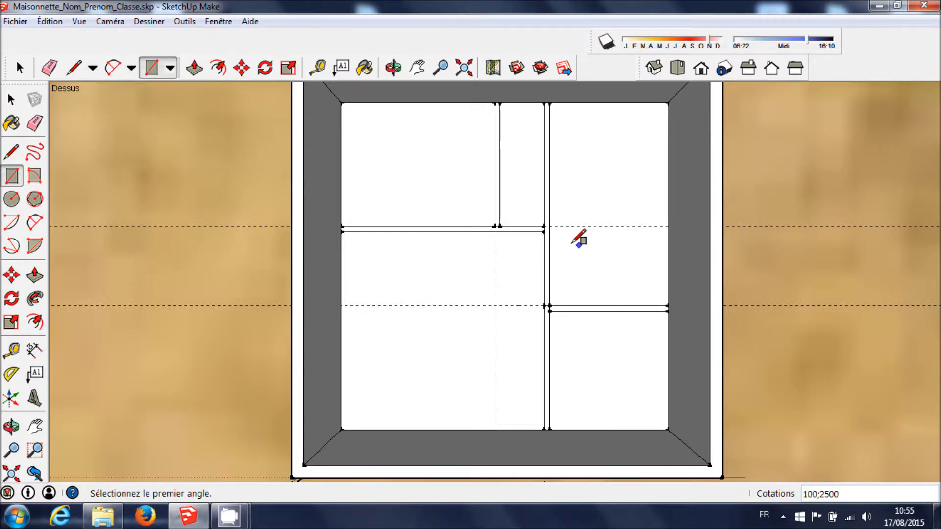
# - Erase the western and northern guides and the edges closing both junctions of the northern cross partition
pyautogui.click(49, 67)
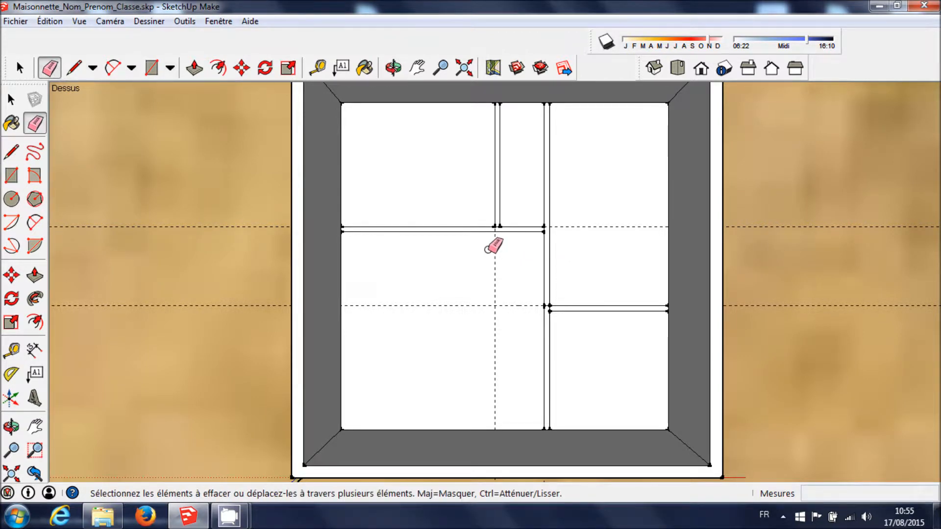
pyautogui.scroll(3, 489, 247)
pyautogui.scroll(3, 490, 249)
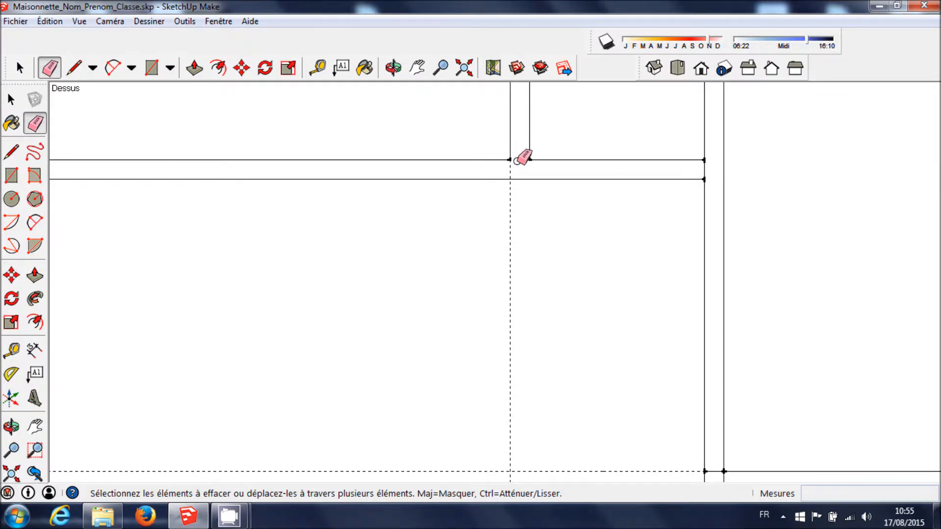
pyautogui.click(510, 172)
pyautogui.click(704, 171)
pyautogui.scroll(-1, 725, 193)
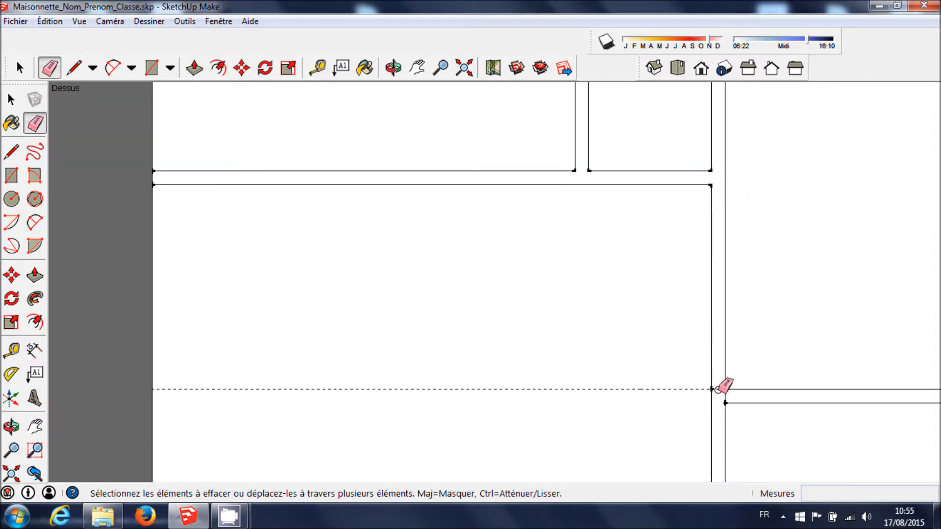
# - Erase the southern cross guide and the edges closing the junction between the long partition and the southern cross partition
pyautogui.click(718, 388)
pyautogui.scroll(3, 730, 409)
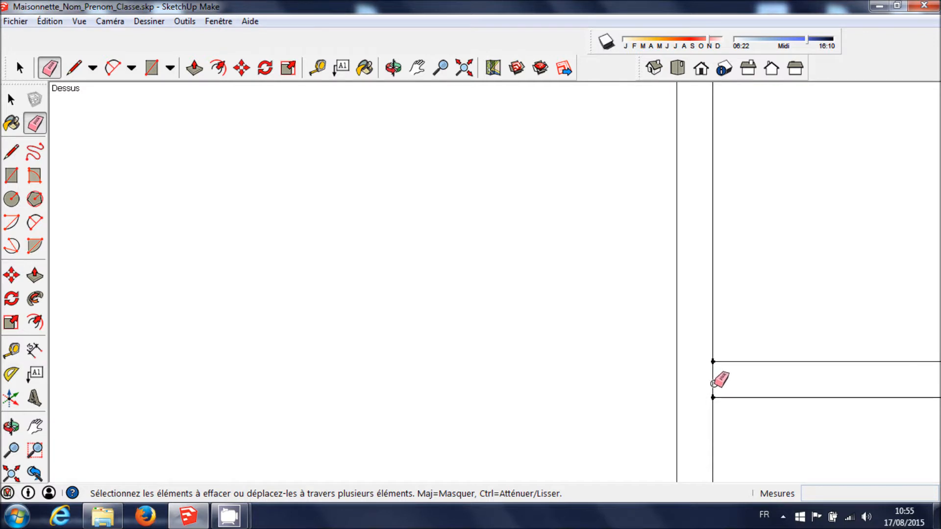
pyautogui.scroll(-5, 719, 385)
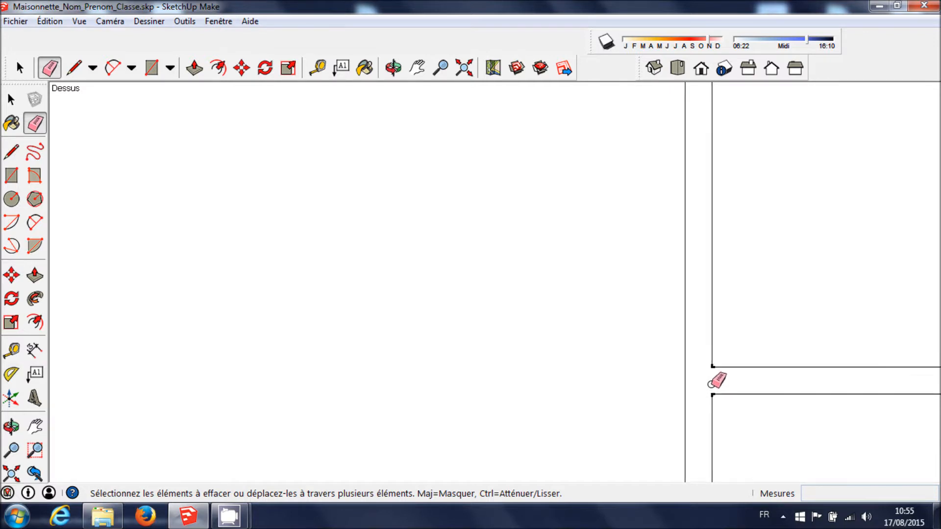
pyautogui.scroll(-3, 727, 322)
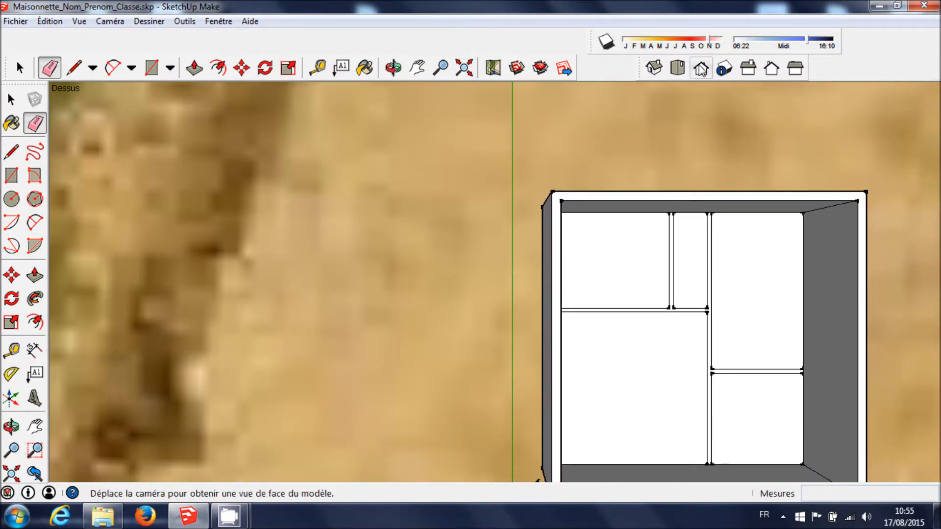
# - Push/Pull the joined partition face up 2500 mm to the height of the outer walls
pyautogui.click(654, 67)
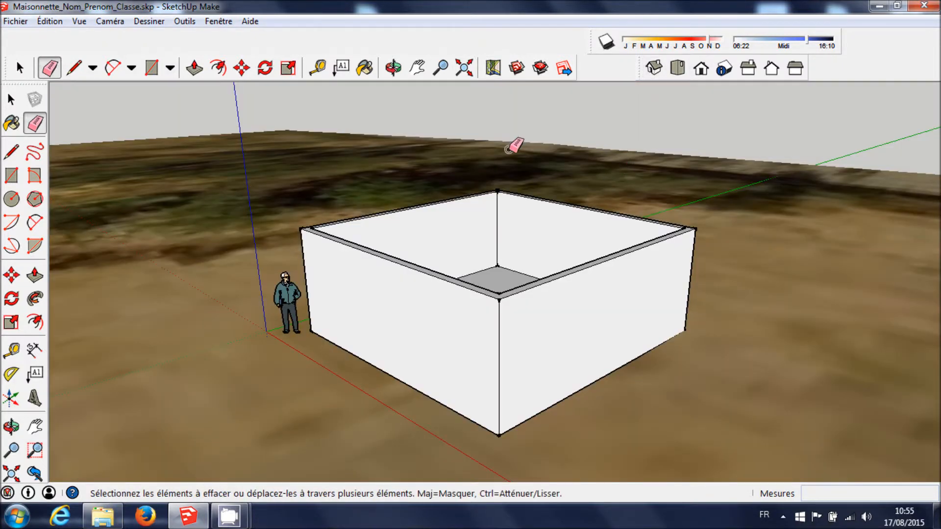
pyautogui.press('o')
pyautogui.moveTo(483, 211)
pyautogui.mouseDown()
pyautogui.moveTo(500, 277)
pyautogui.moveTo(560, 325)
pyautogui.moveTo(582, 357)
pyautogui.moveTo(536, 342)
pyautogui.mouseUp()
pyautogui.press('e')
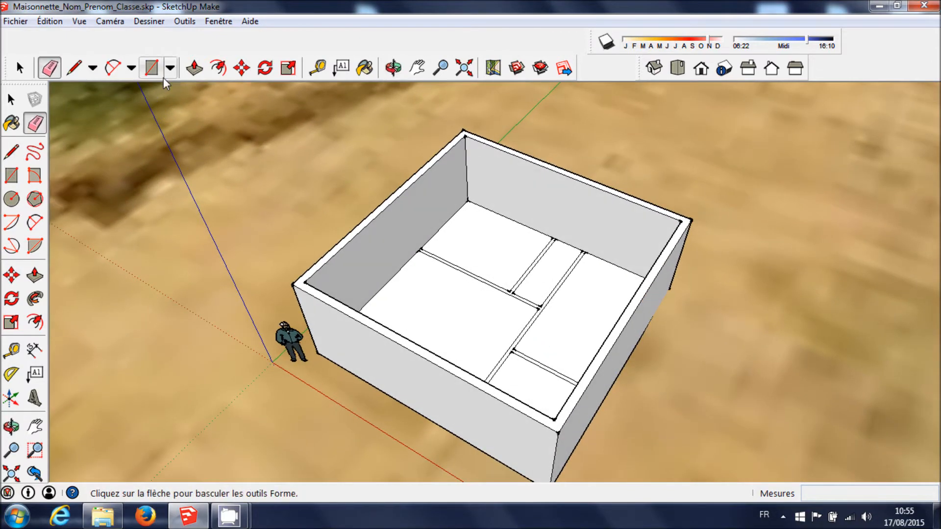
pyautogui.click(198, 71)
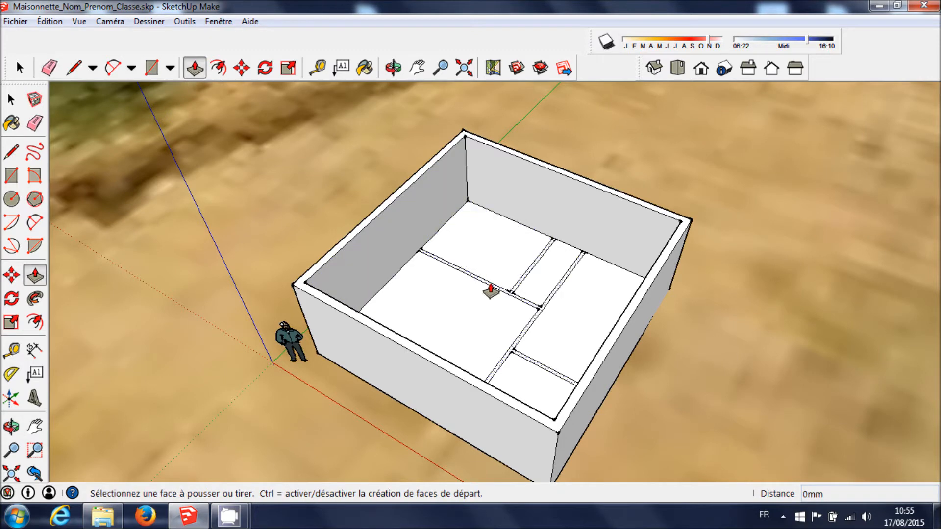
pyautogui.click(490, 291)
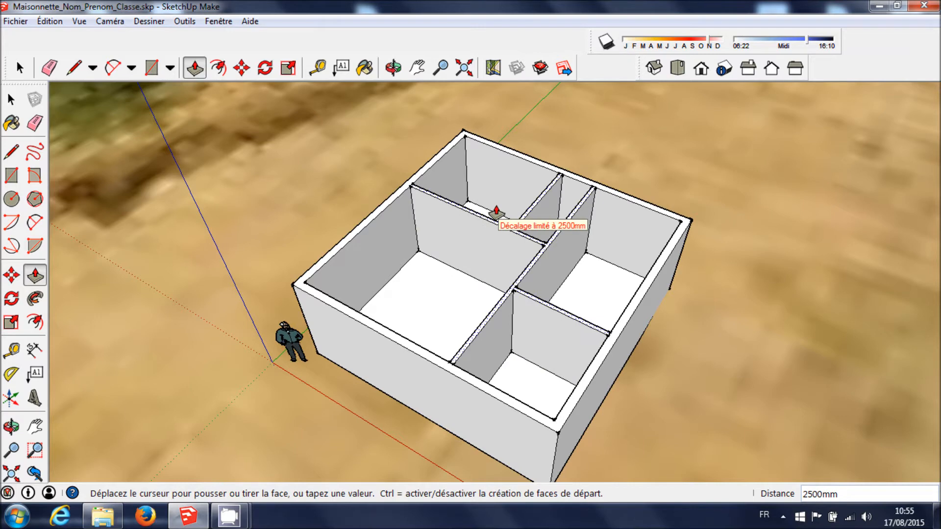
pyautogui.click(496, 212)
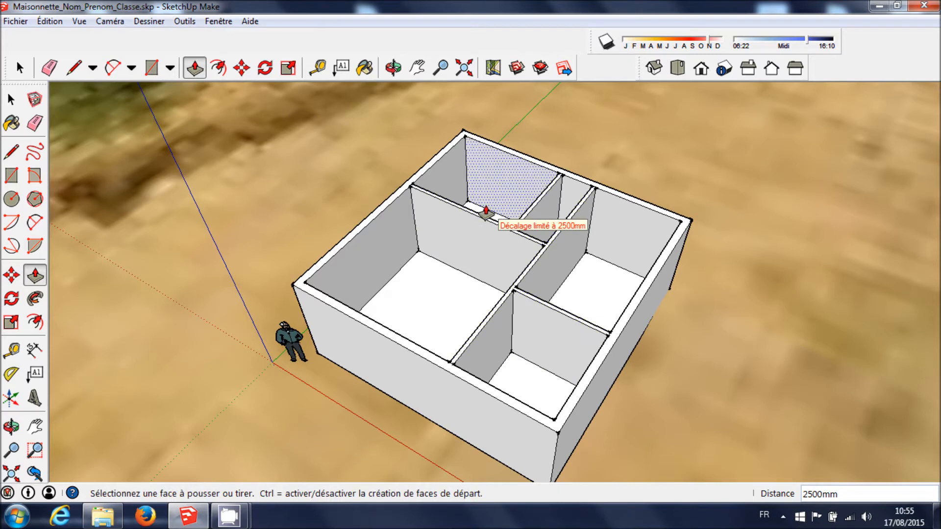
pyautogui.moveTo(752, 284); pyautogui.dragTo(759, 254, button='middle')
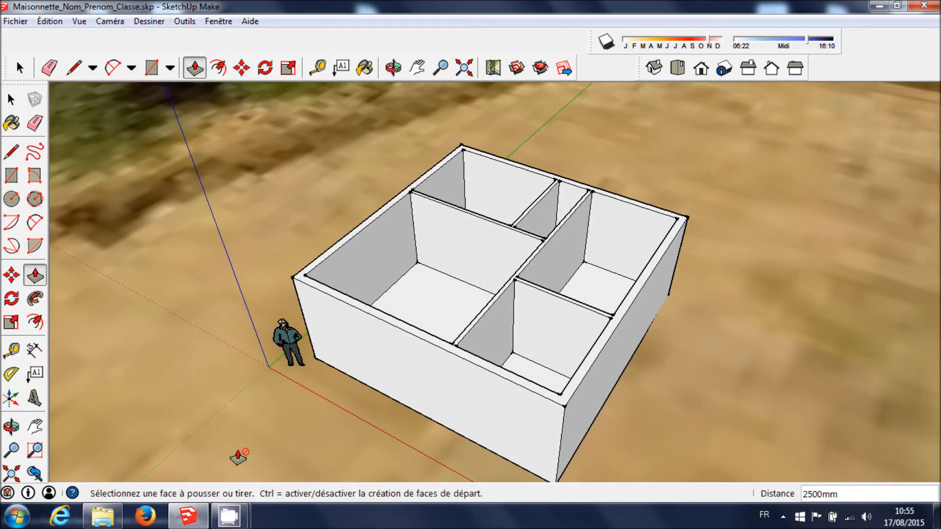